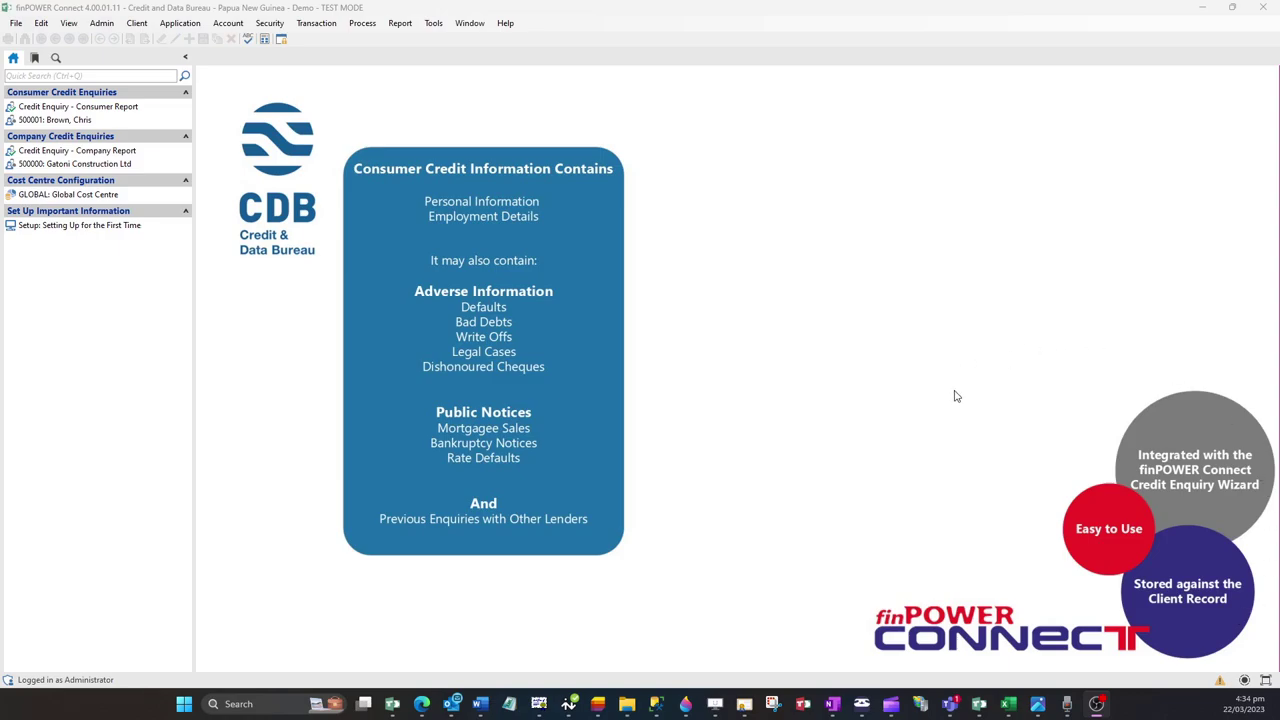
Step: Open the sample consumer credit report and scroll to highlight the Public Service Payroll Id entry
left_click(172, 107)
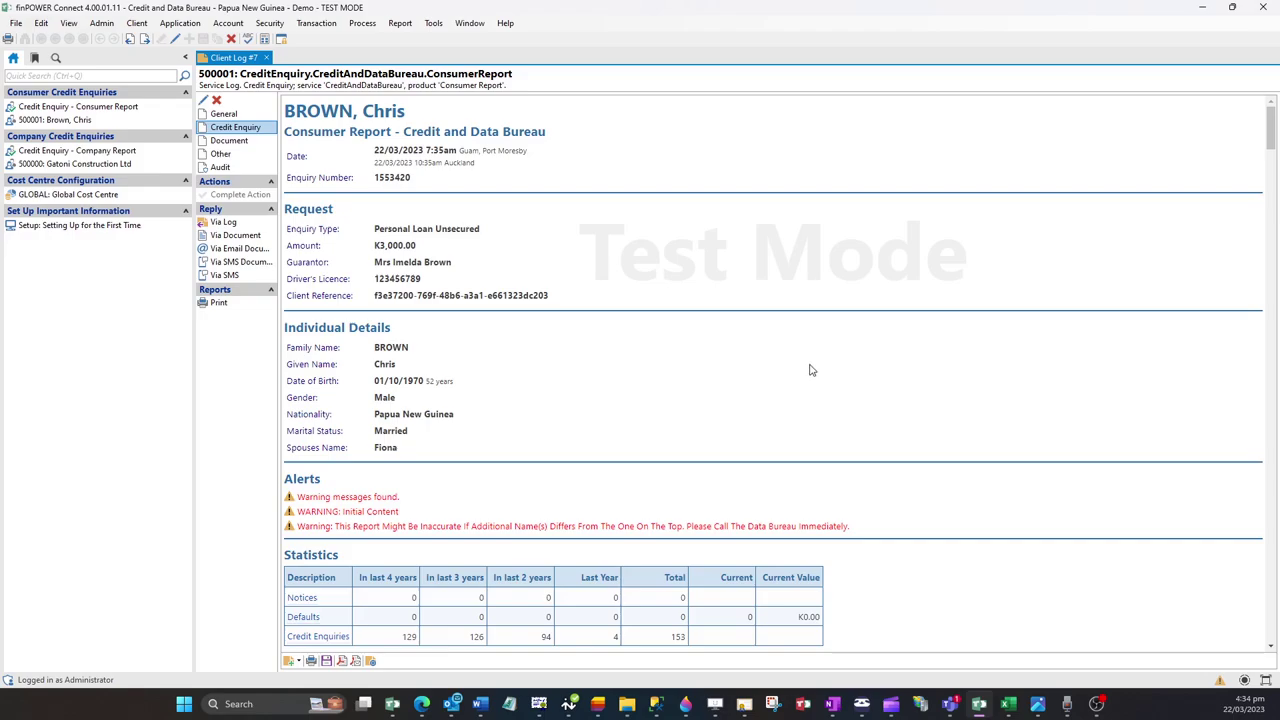
scroll(811, 370, "down", 2)
scroll(811, 370, "down", 3)
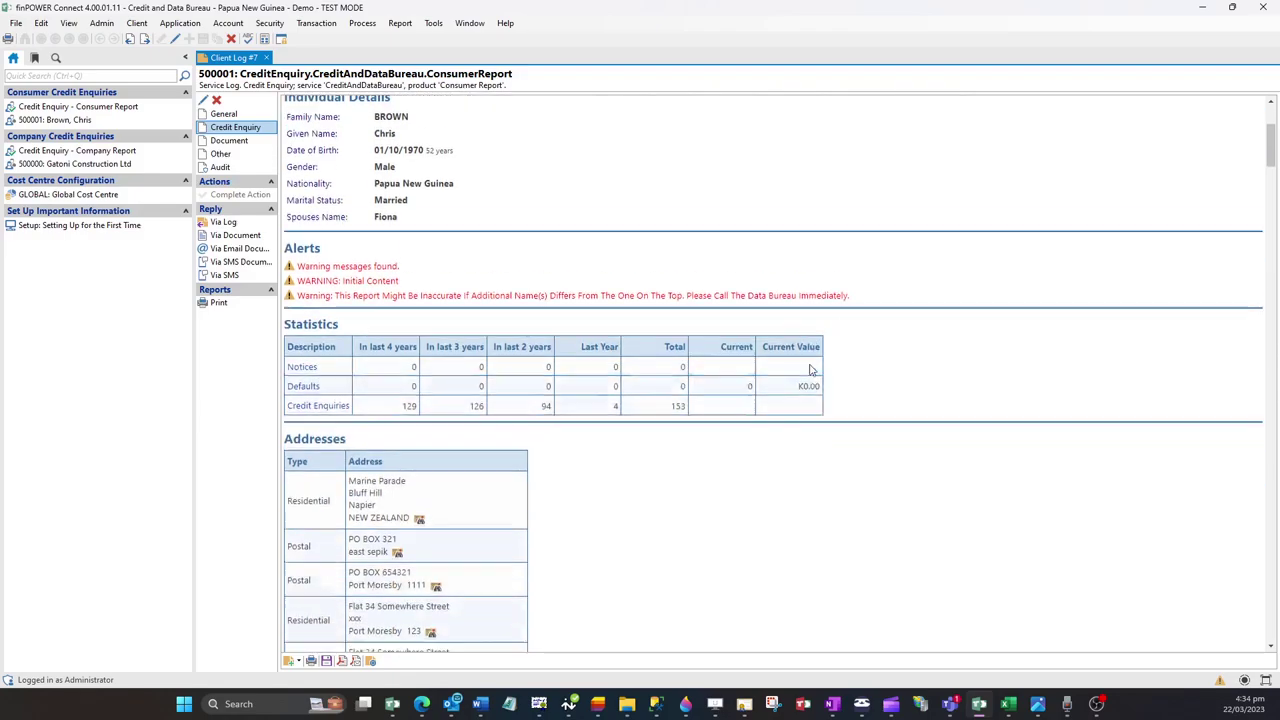
scroll(943, 394, "down", 2)
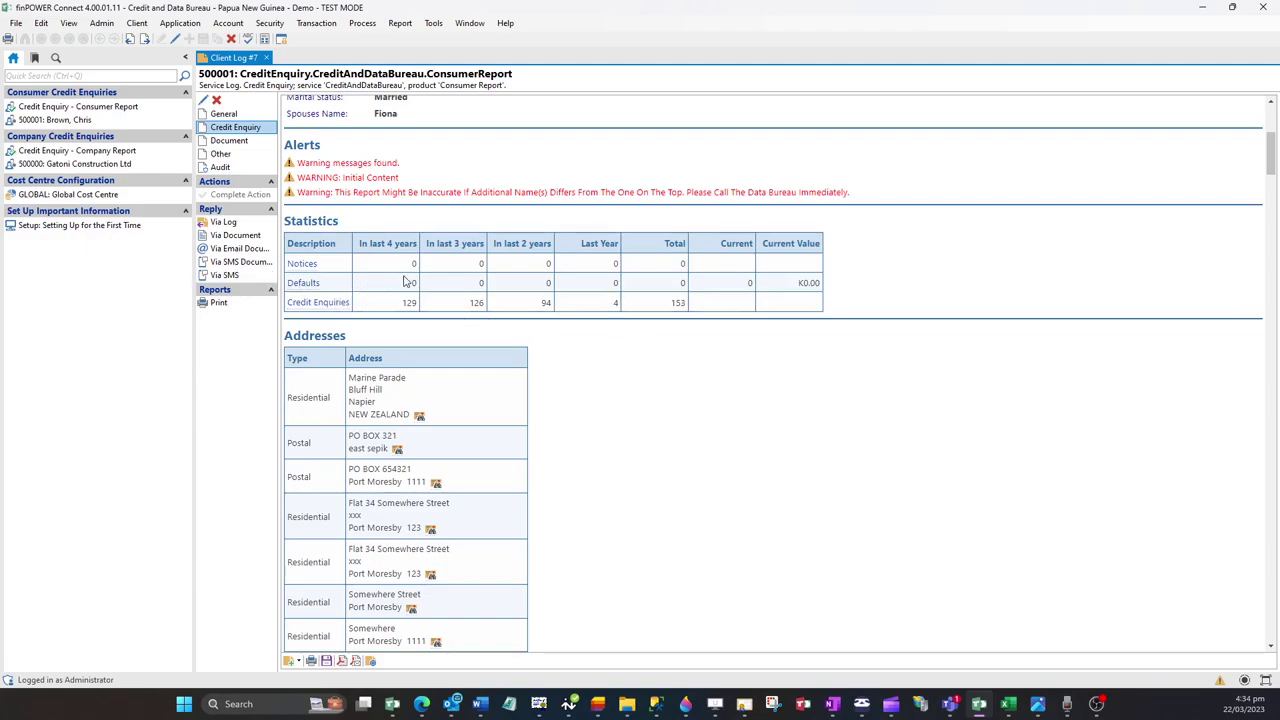
scroll(785, 345, "down", 15)
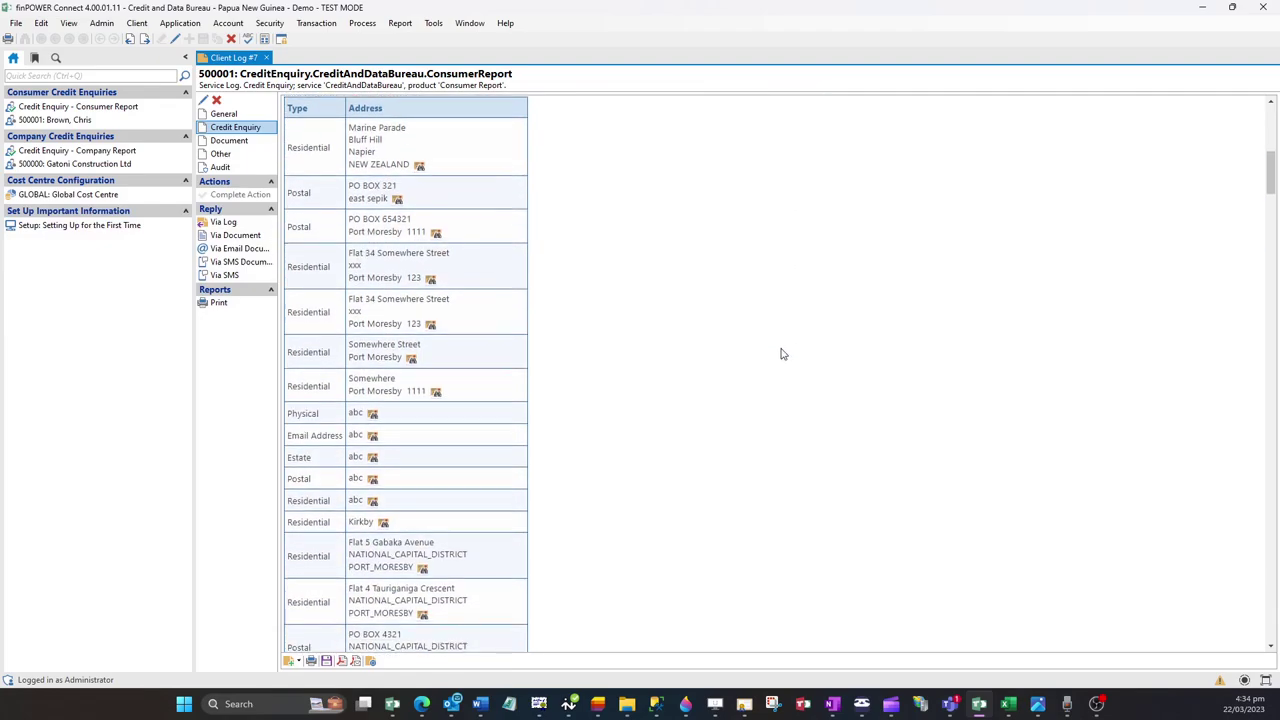
scroll(783, 355, "down", 8)
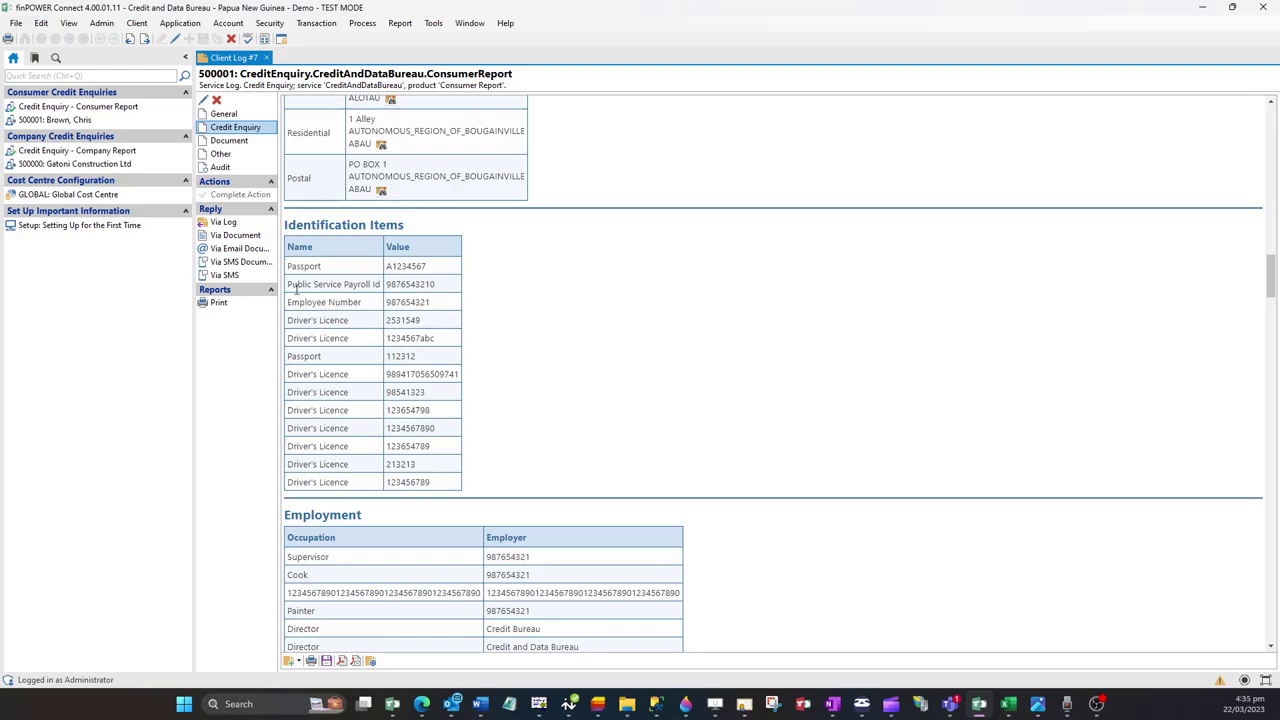
left_click_drag(296, 284, 425, 292)
left_click(558, 314)
Step: Scroll to the previous enquiries and highlight the first enquirer, Finance Corporation Limited
scroll(848, 398, "down", 3)
scroll(848, 398, "down", 3)
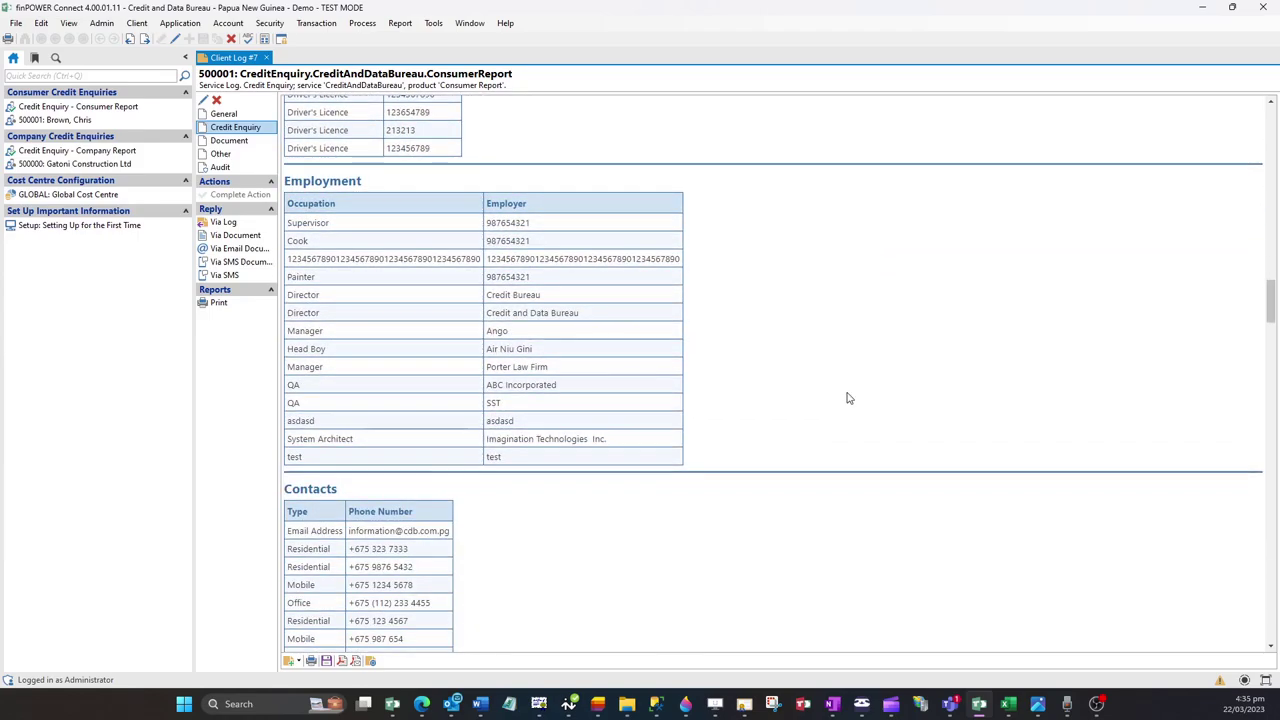
scroll(848, 398, "down", 5)
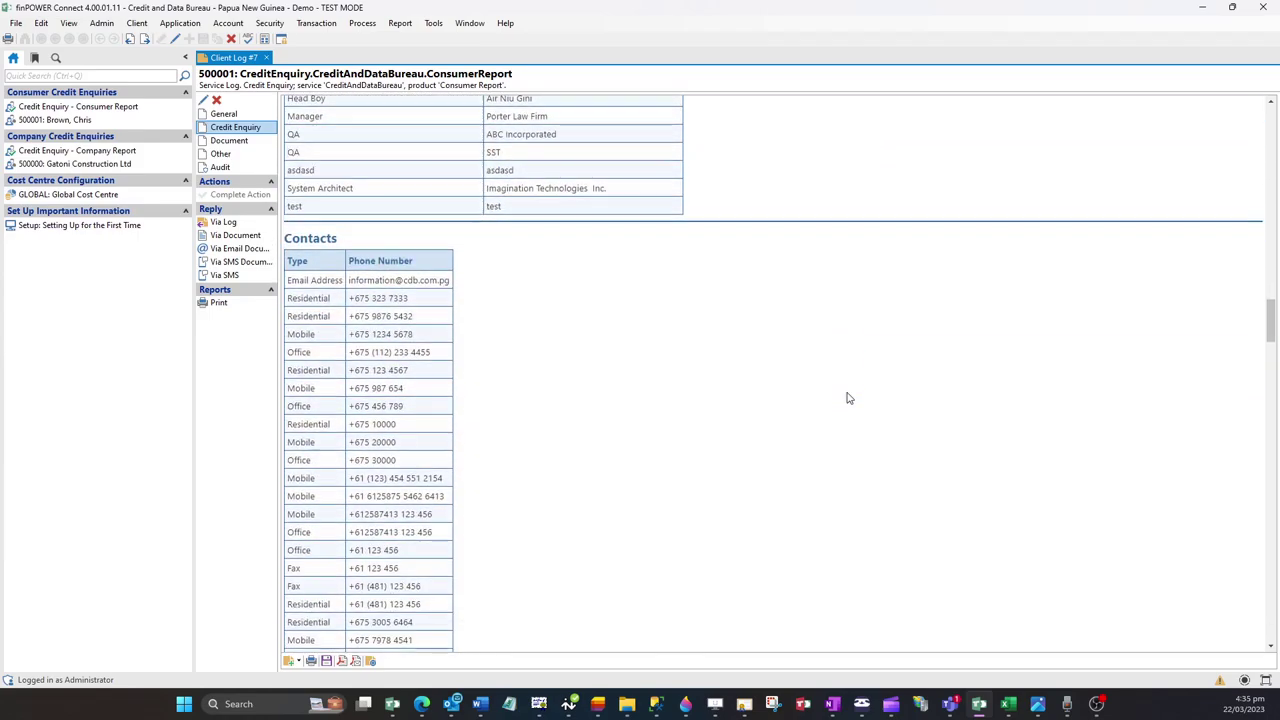
scroll(848, 398, "down", 5)
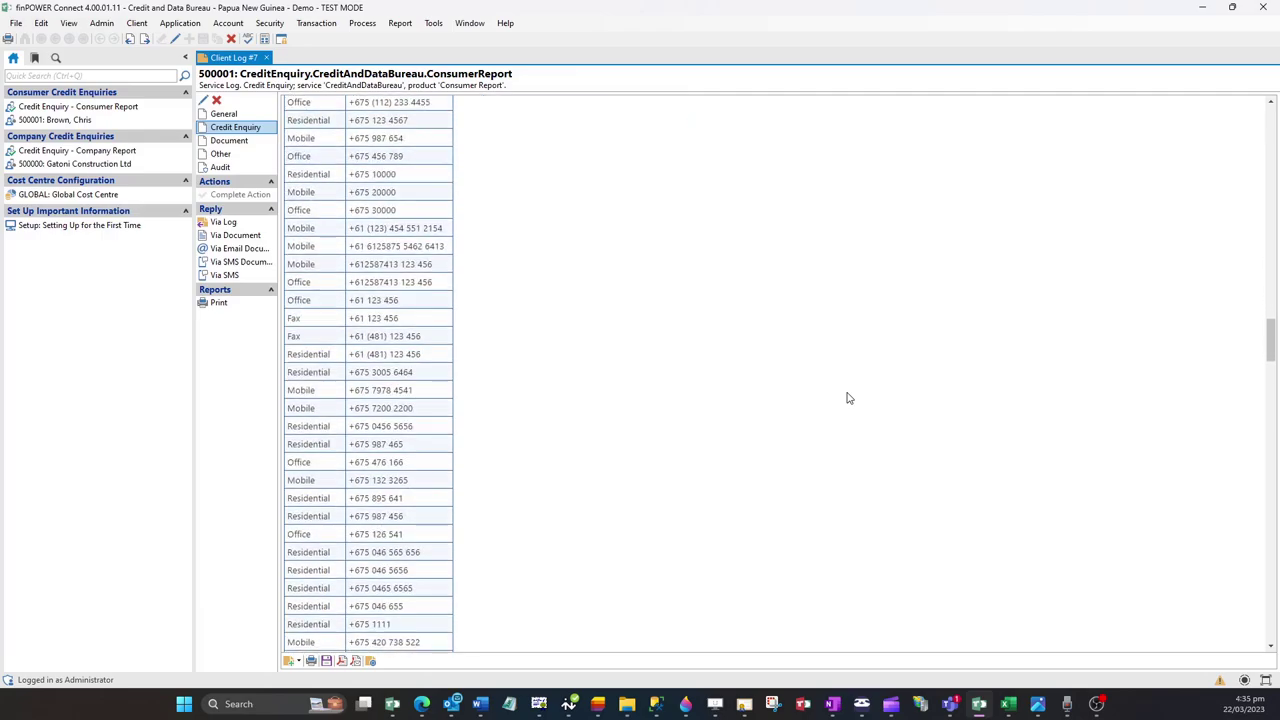
scroll(848, 398, "down", 10)
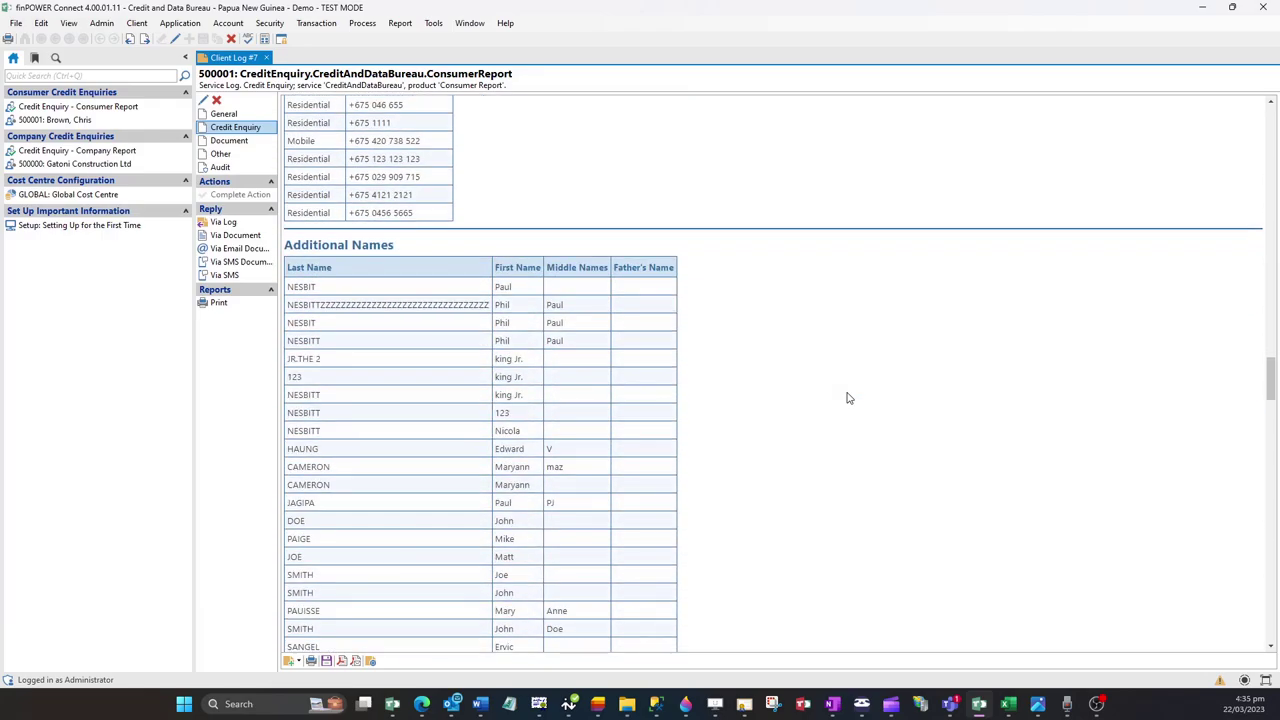
scroll(848, 398, "down", 5)
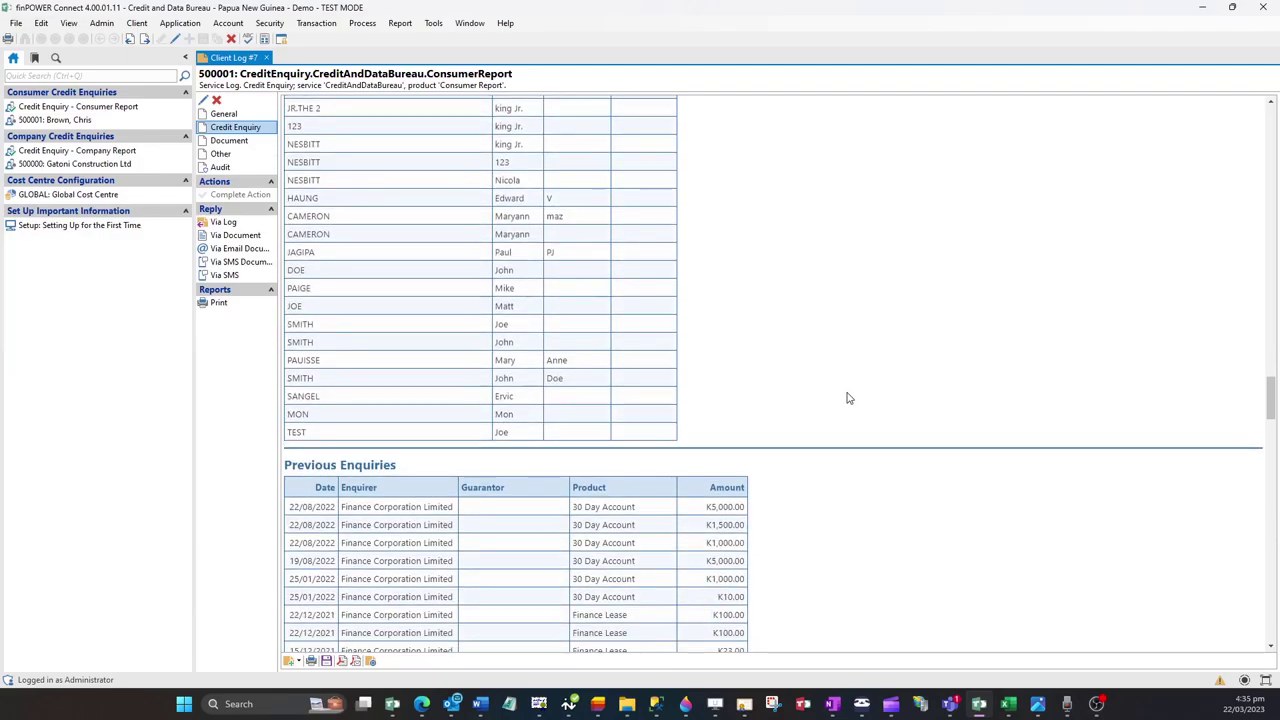
scroll(848, 398, "down", 3)
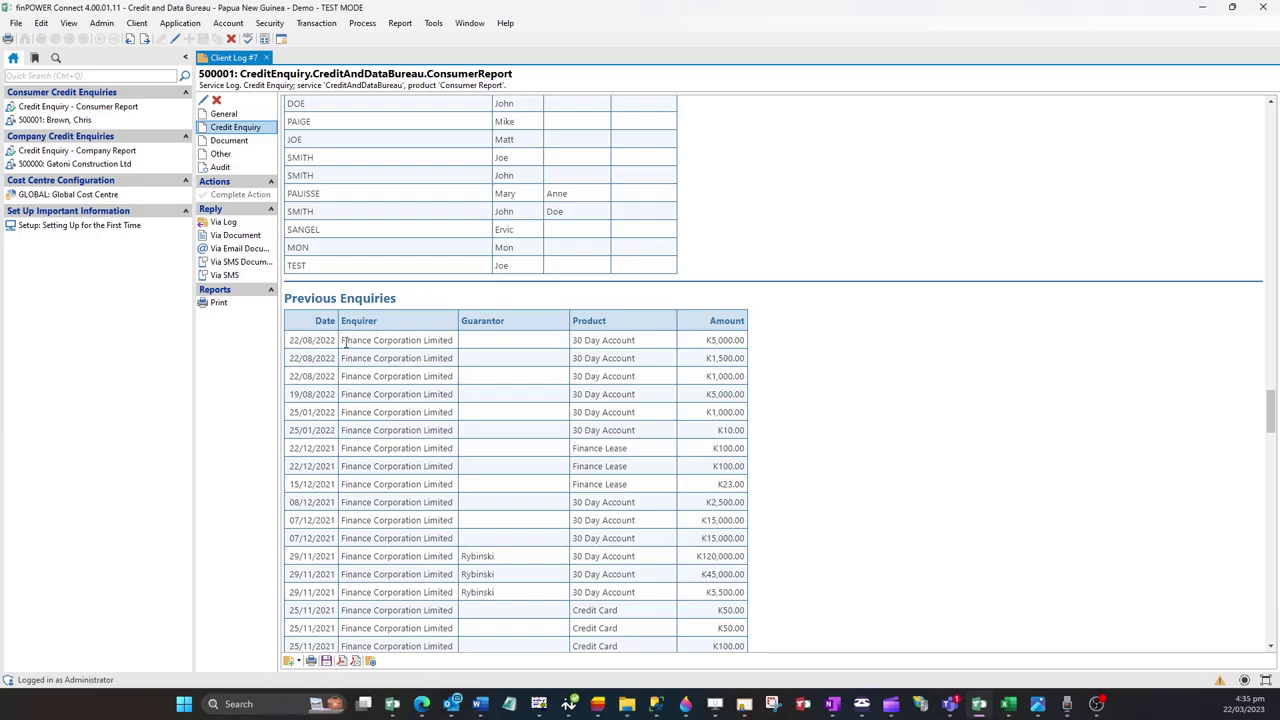
left_click_drag(342, 341, 454, 341)
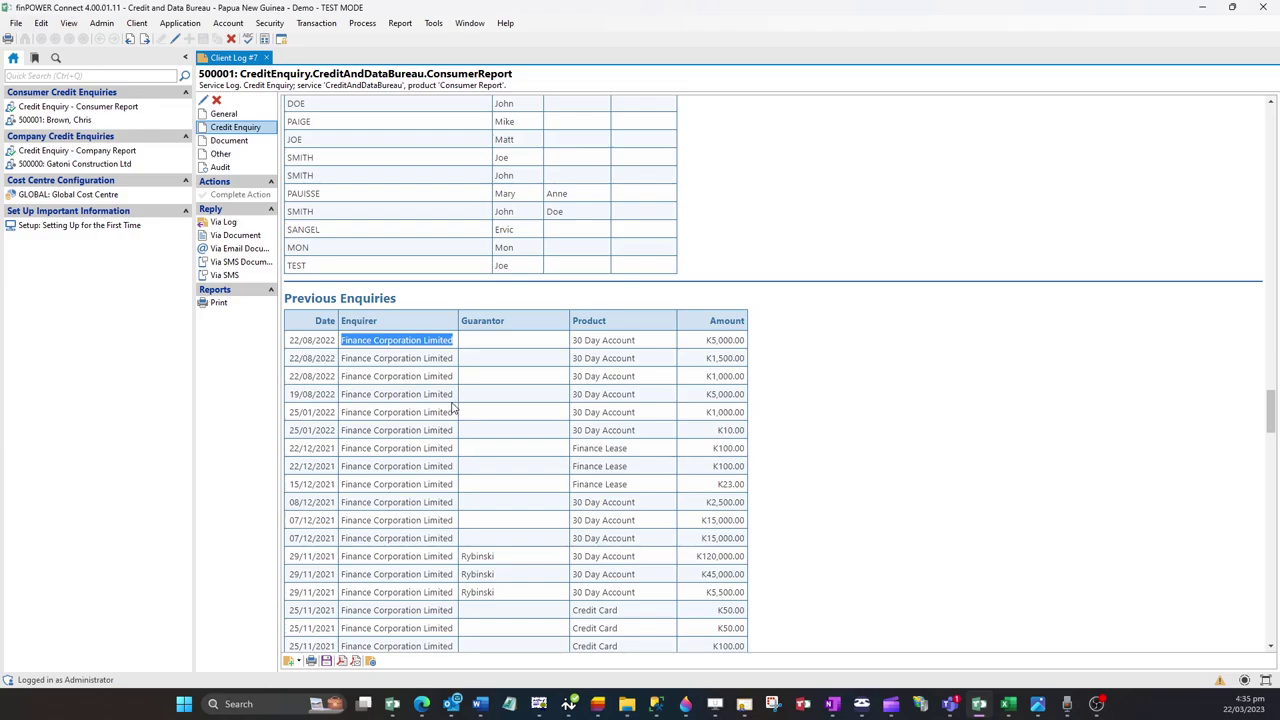
left_click(455, 409)
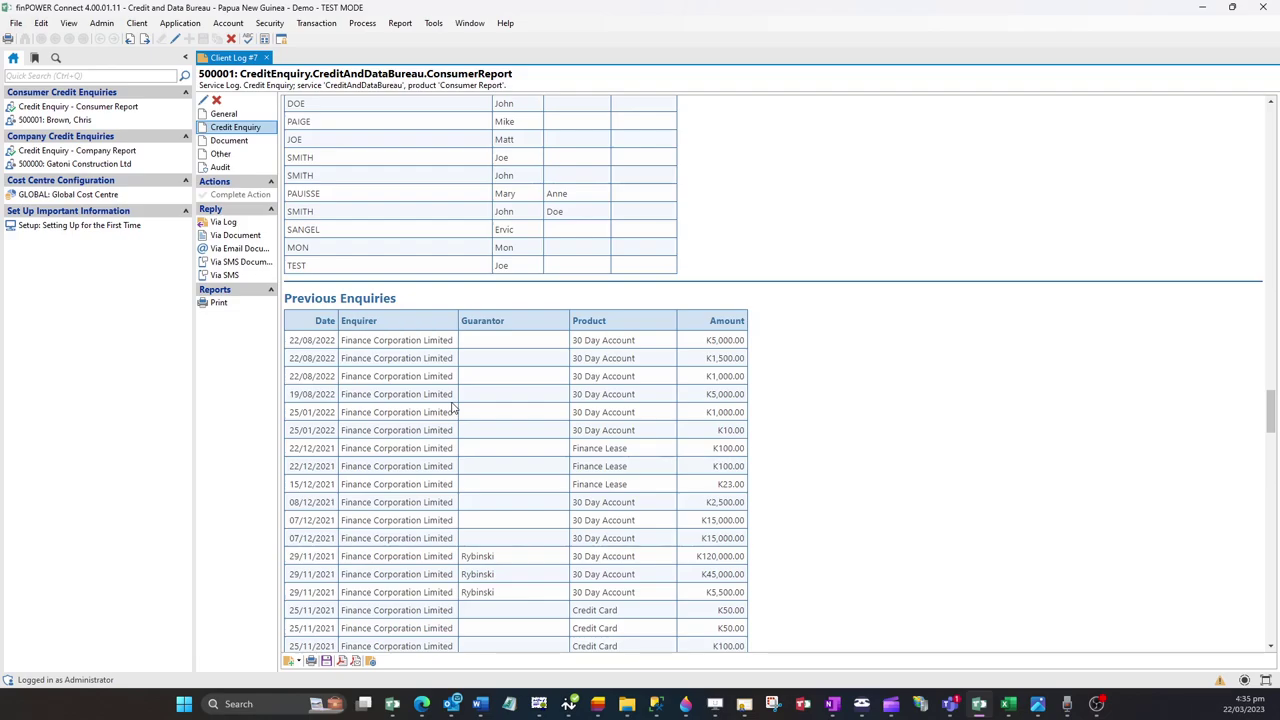
Step: Close the report log and start a Consumer Report credit enquiry for the client
left_click(266, 57)
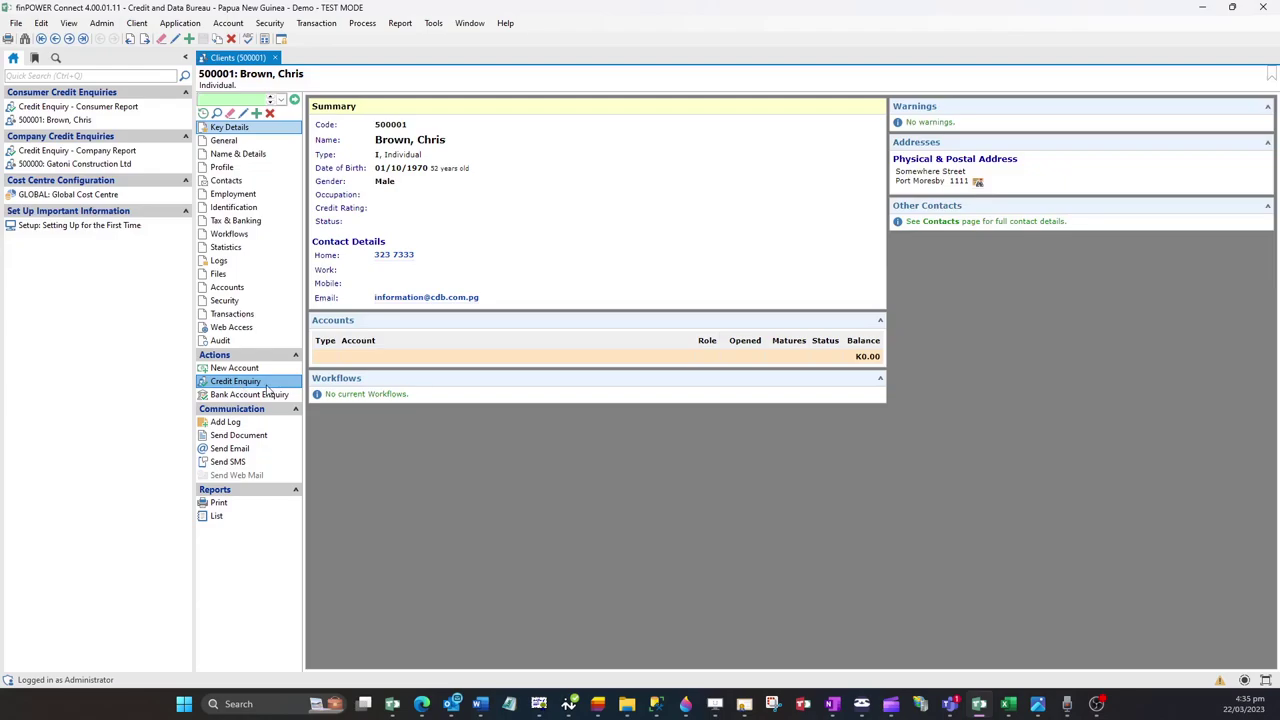
left_click(266, 384)
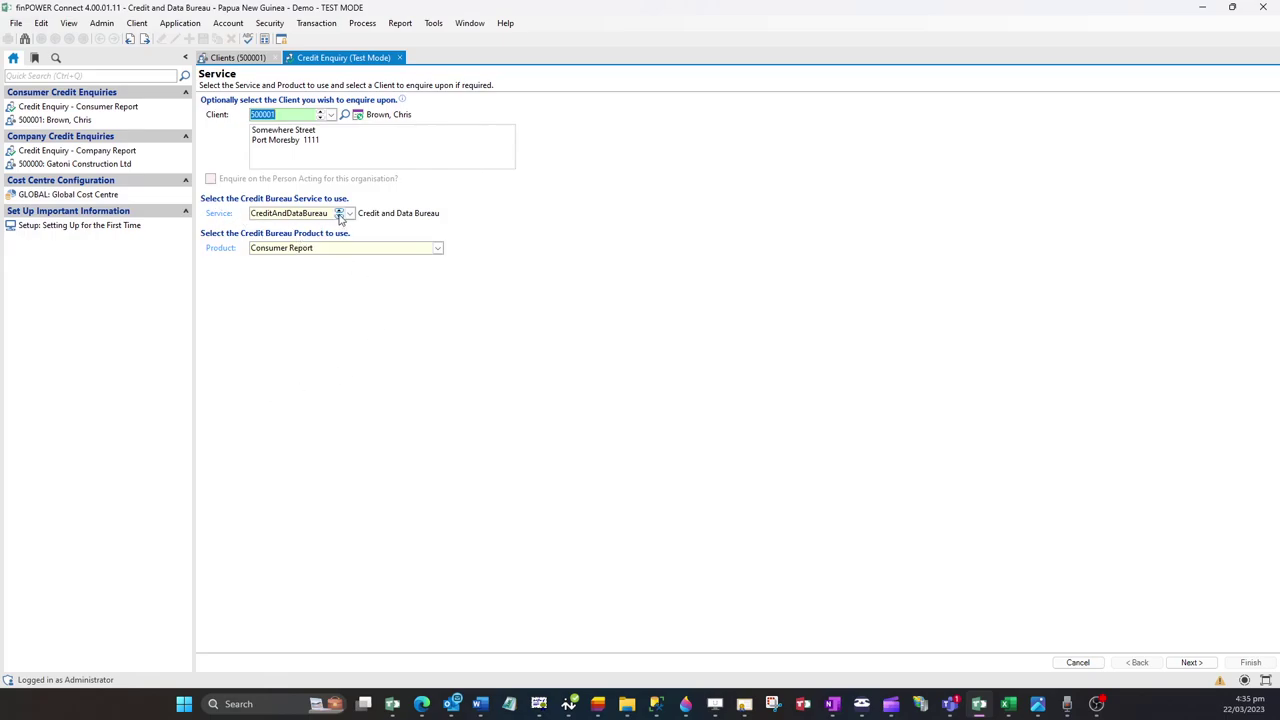
left_click(329, 247)
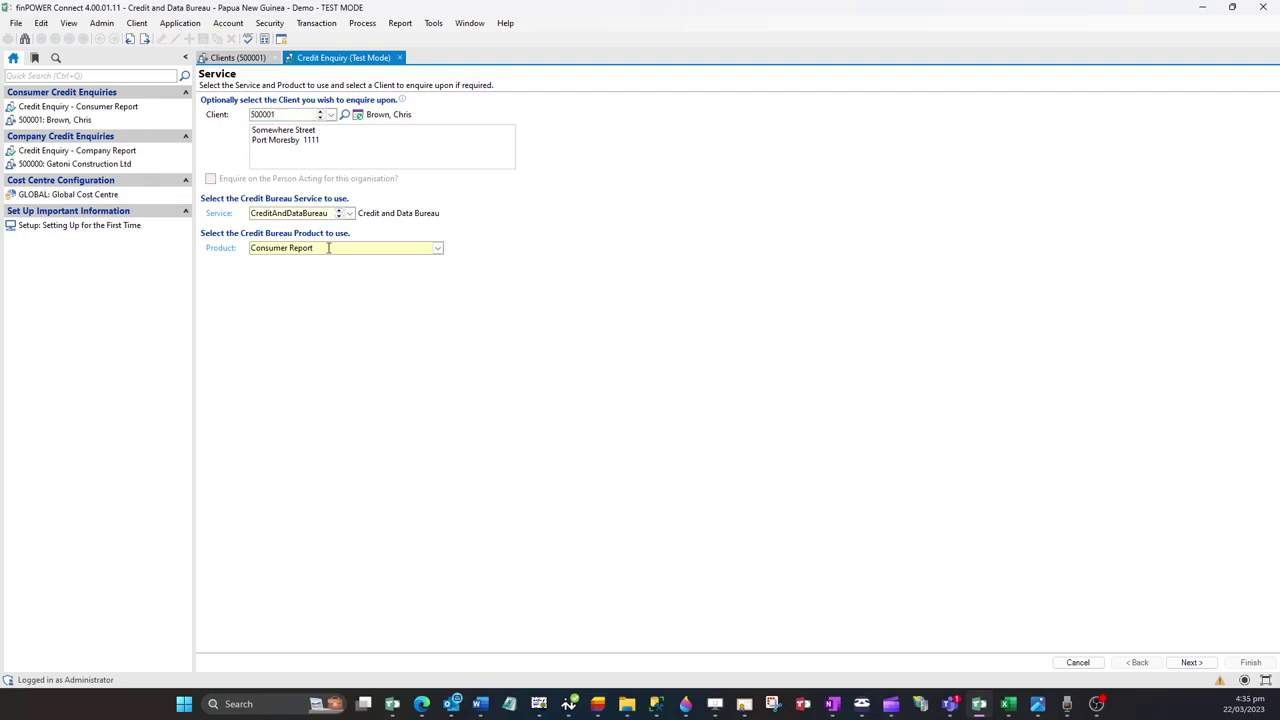
left_click(1191, 662)
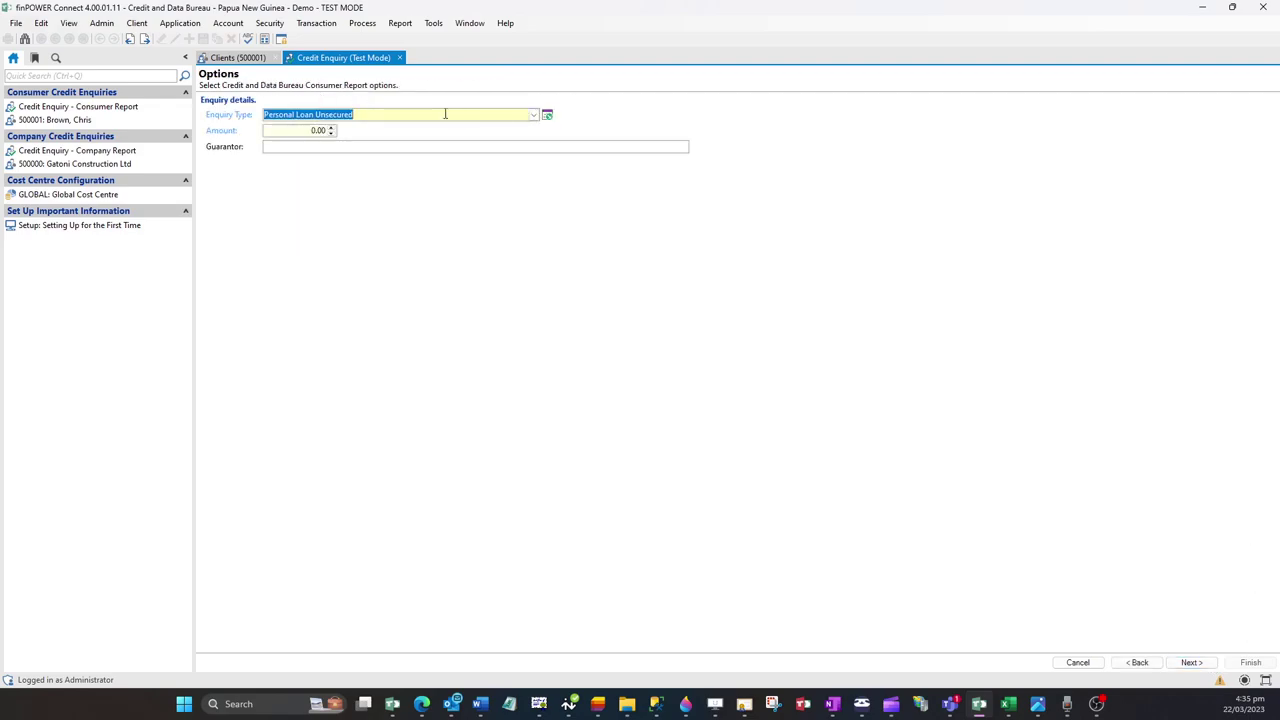
Step: Keep Personal Loan Unsecured as the enquiry type with an amount of 5000
left_click(534, 116)
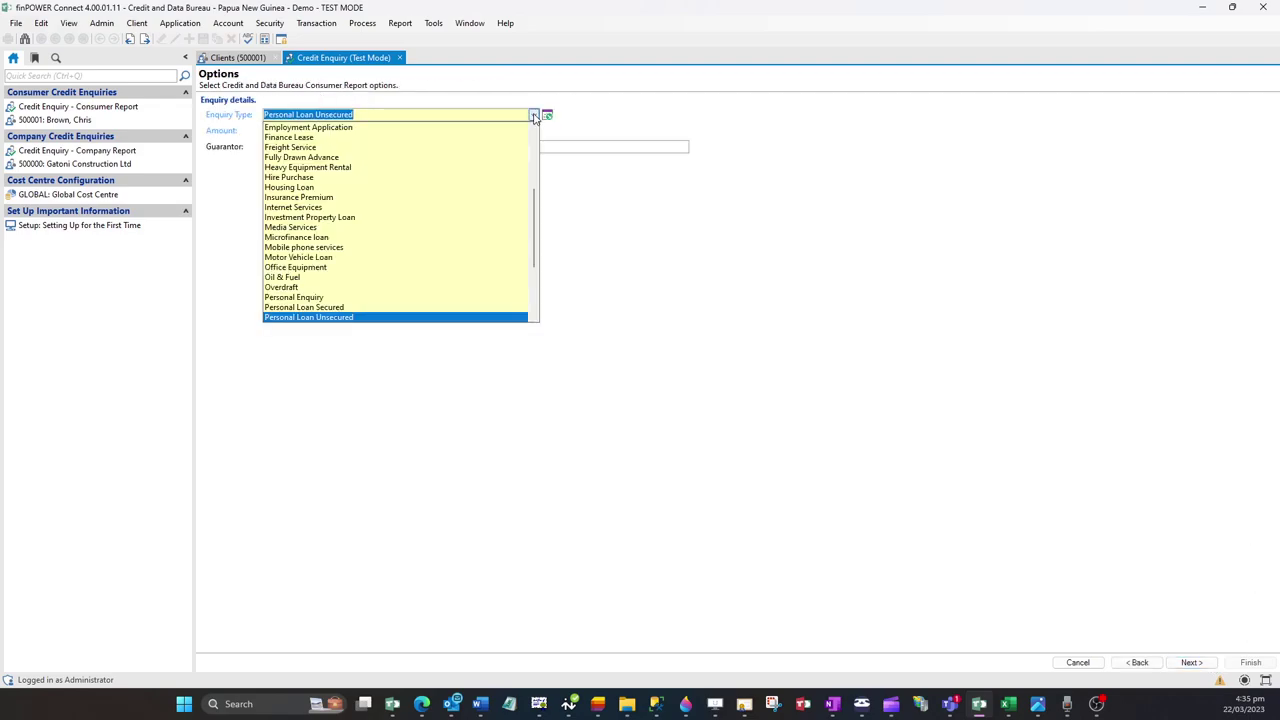
scroll(640, 243, "down", 1)
left_click(640, 243)
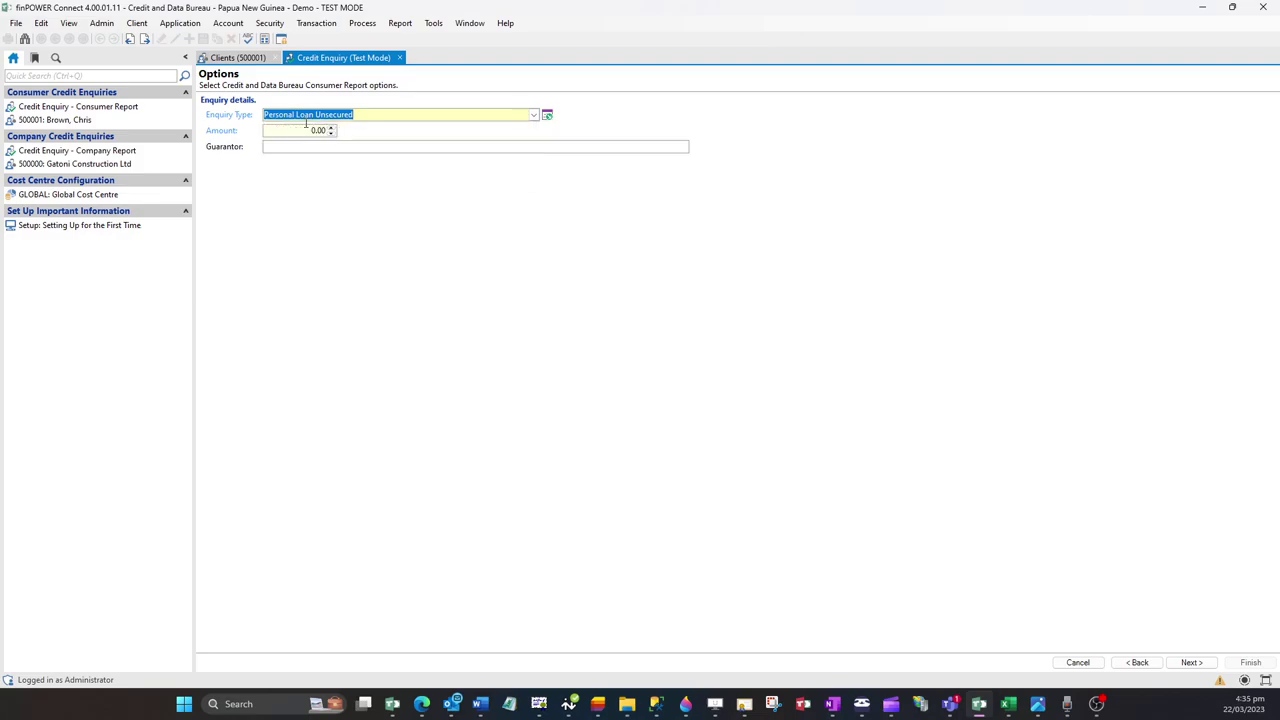
left_click(274, 130)
type("5000")
key("Tab")
left_click(1212, 664)
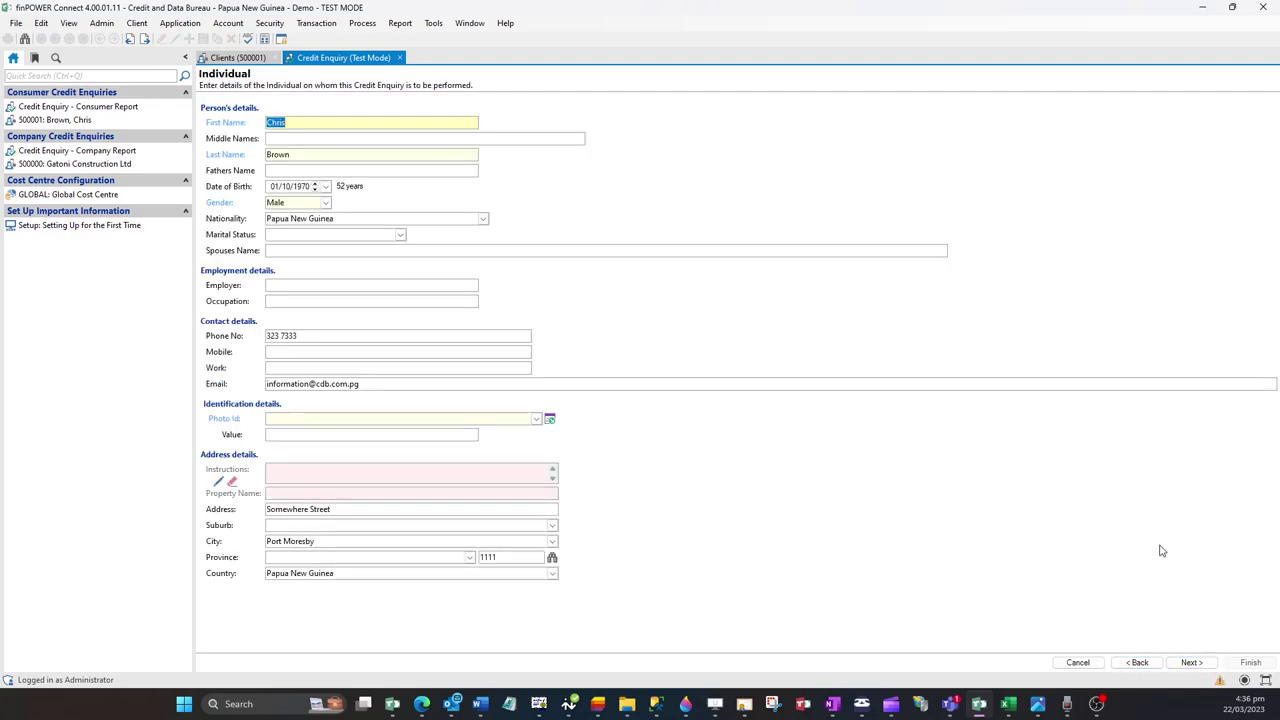
Step: Add Driver's Licence as photo ID with its licence number, then run the enquiry accepting the cost
left_click(536, 421)
left_click(480, 431)
left_click(388, 436)
type("123456789")
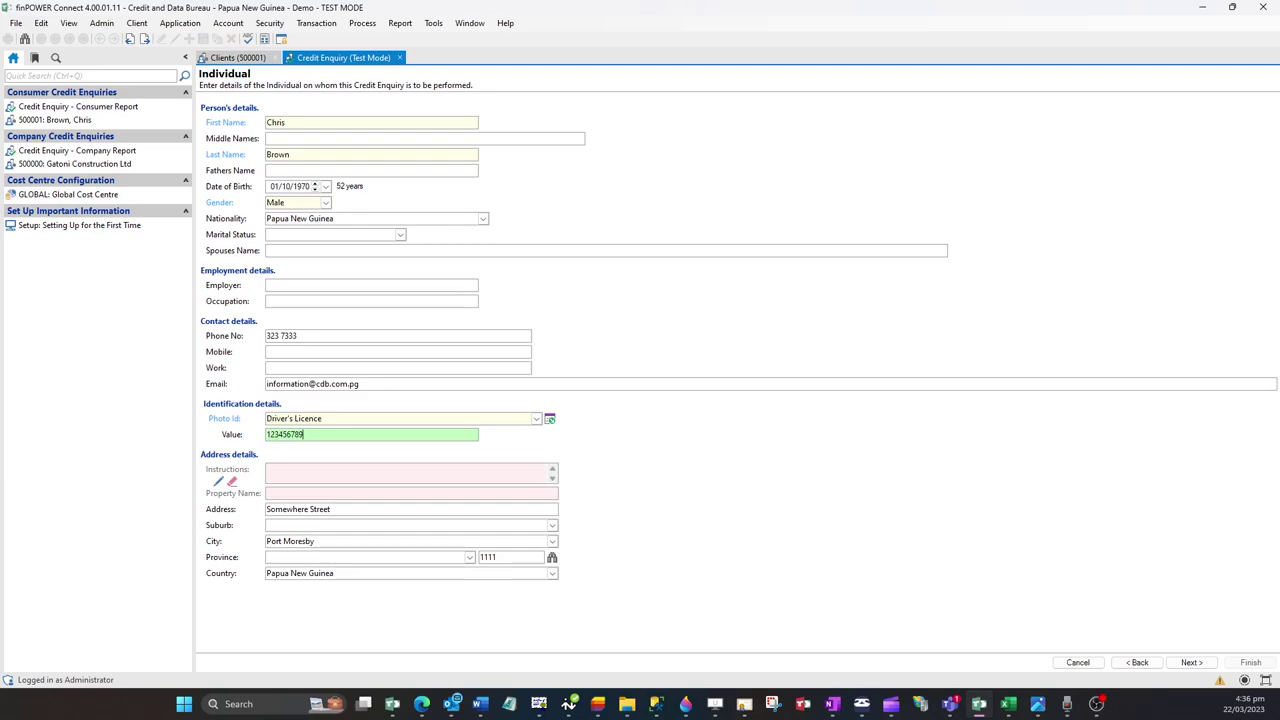
left_click(1178, 665)
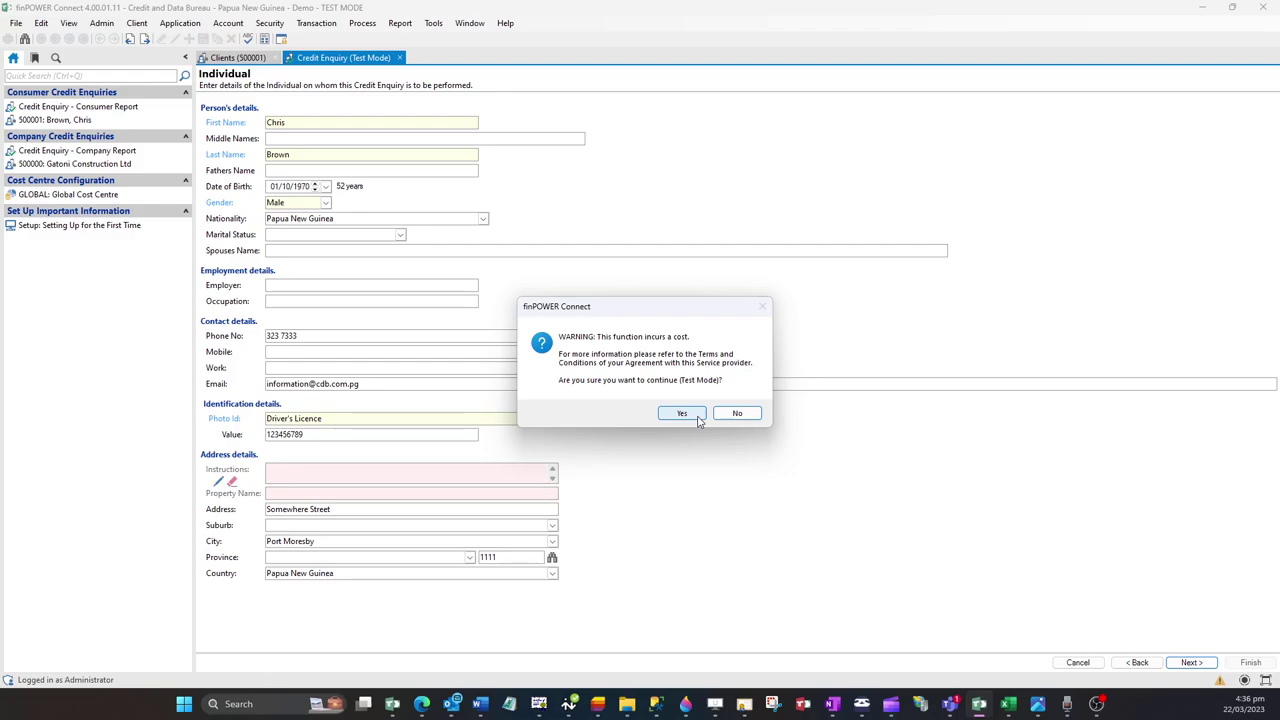
left_click(697, 418)
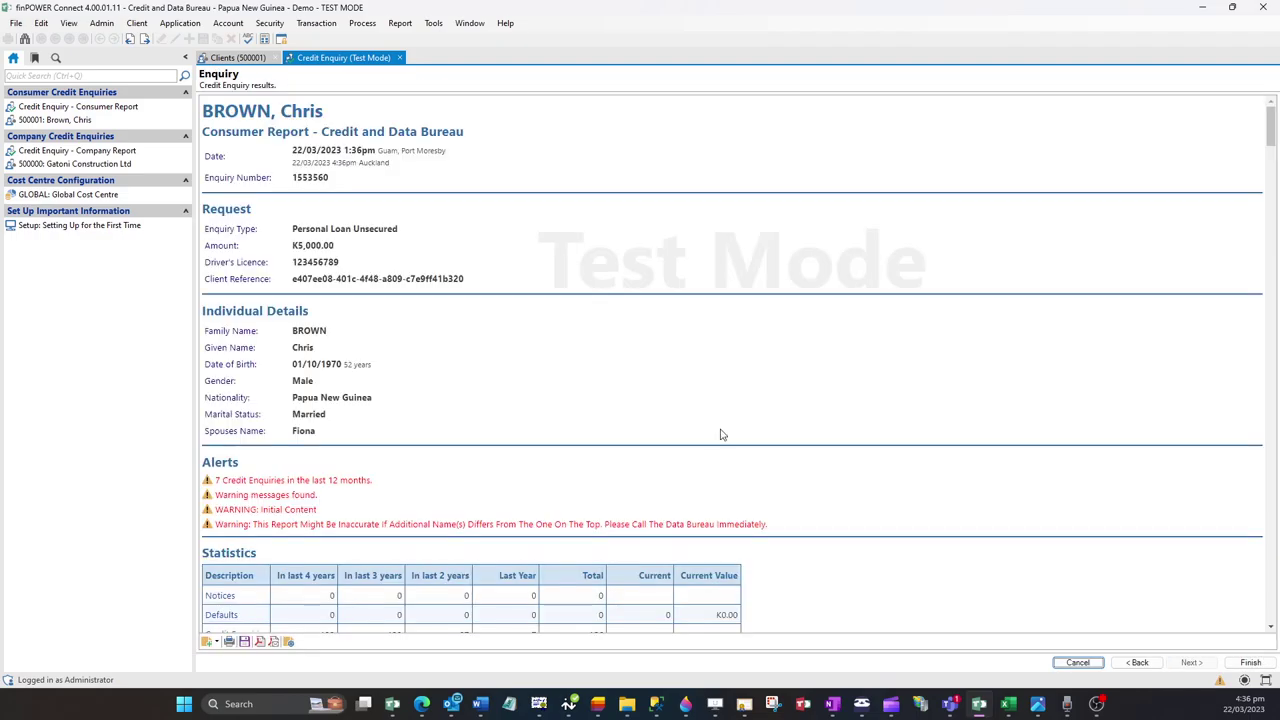
Step: Close the consumer enquiry and open Gatoni Construction Ltd's client record
left_click(400, 58)
left_click(177, 163)
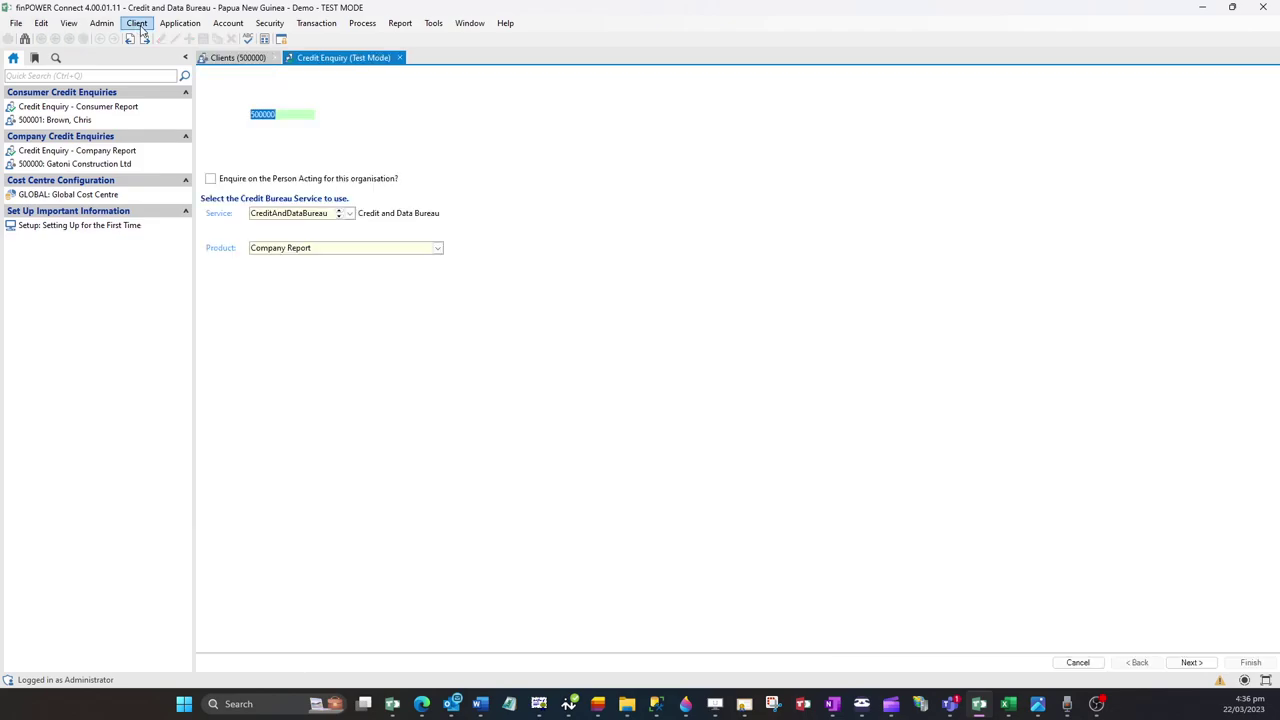
left_click(137, 24)
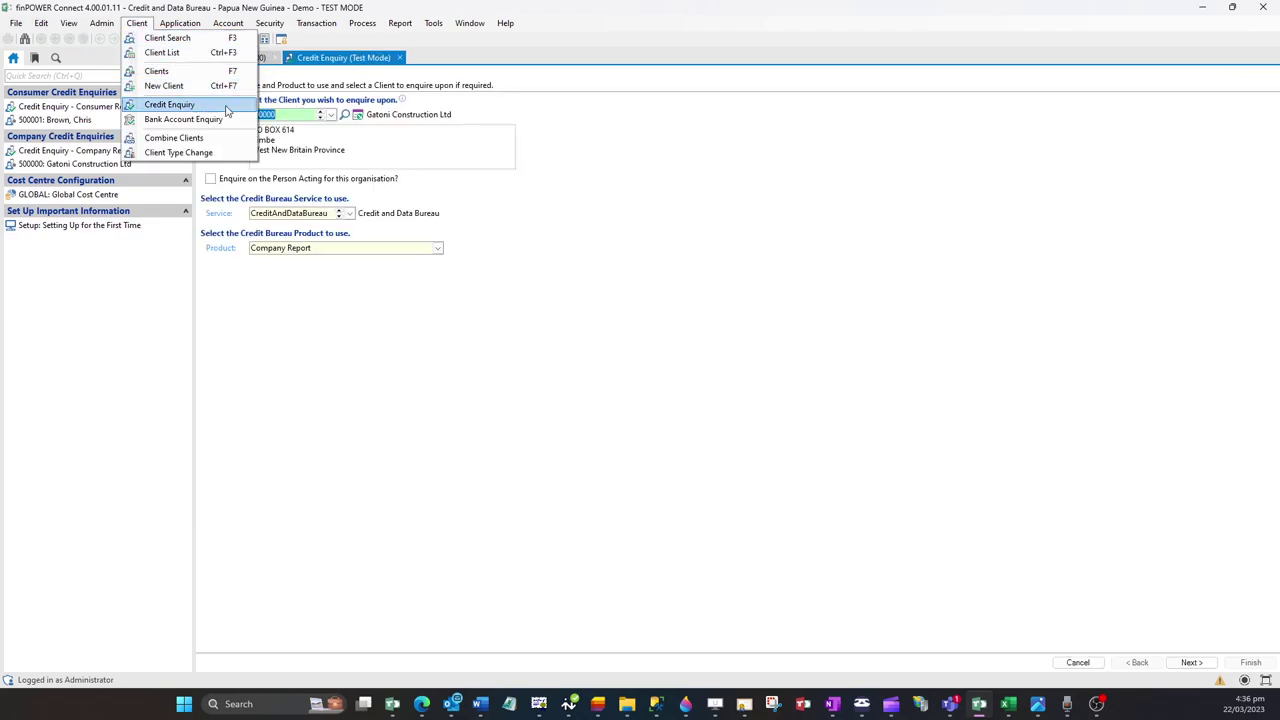
left_click(753, 276)
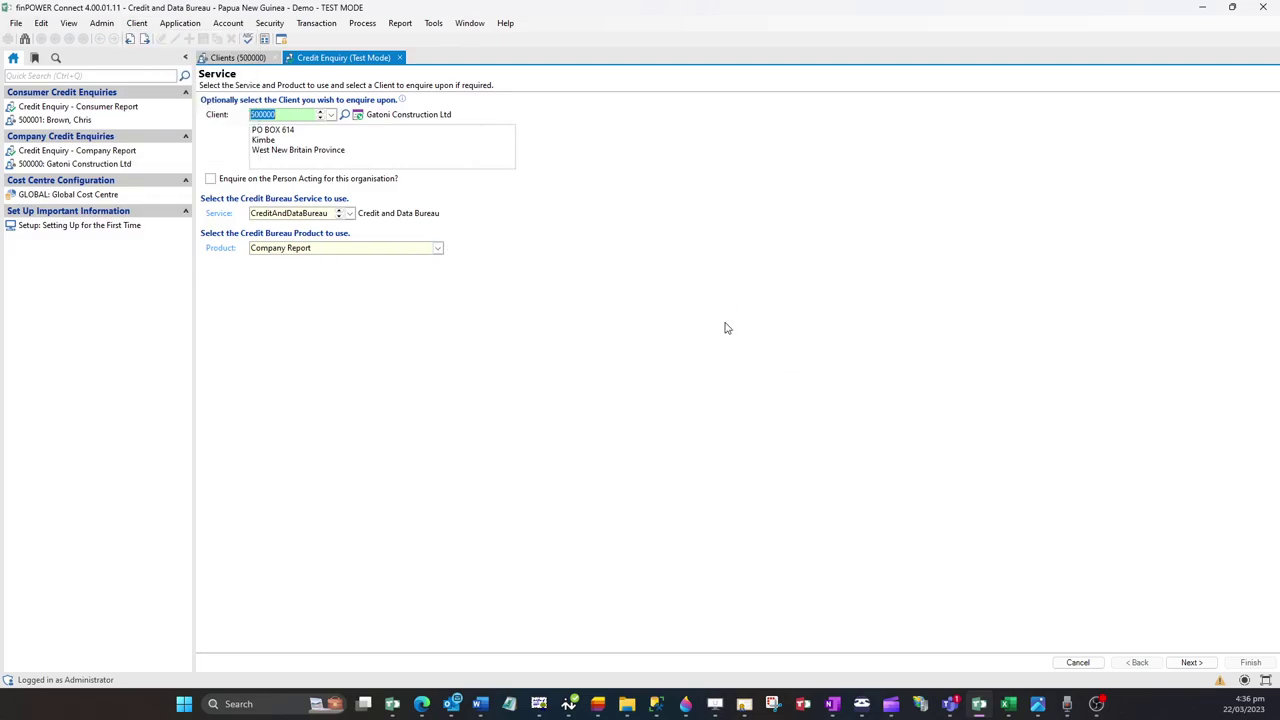
Step: Search the bureau for Gatoni Construction Ltd by its company registration number
left_click(1201, 667)
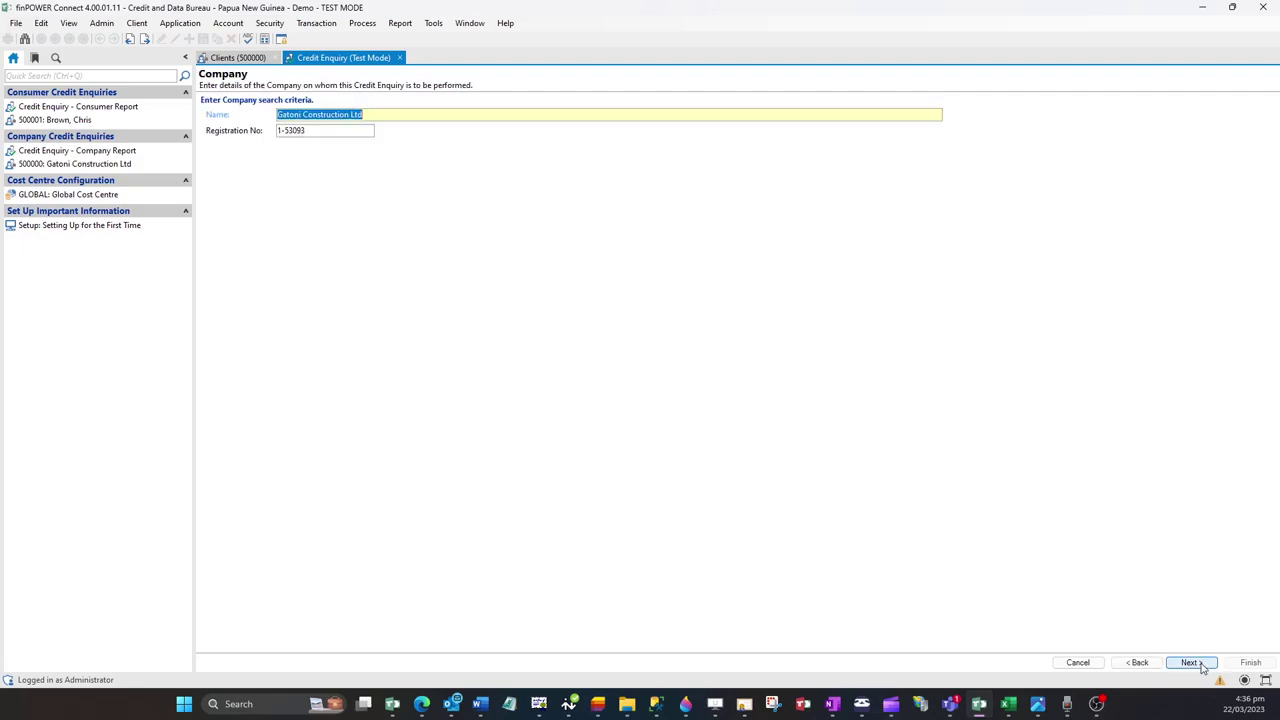
left_click(361, 127)
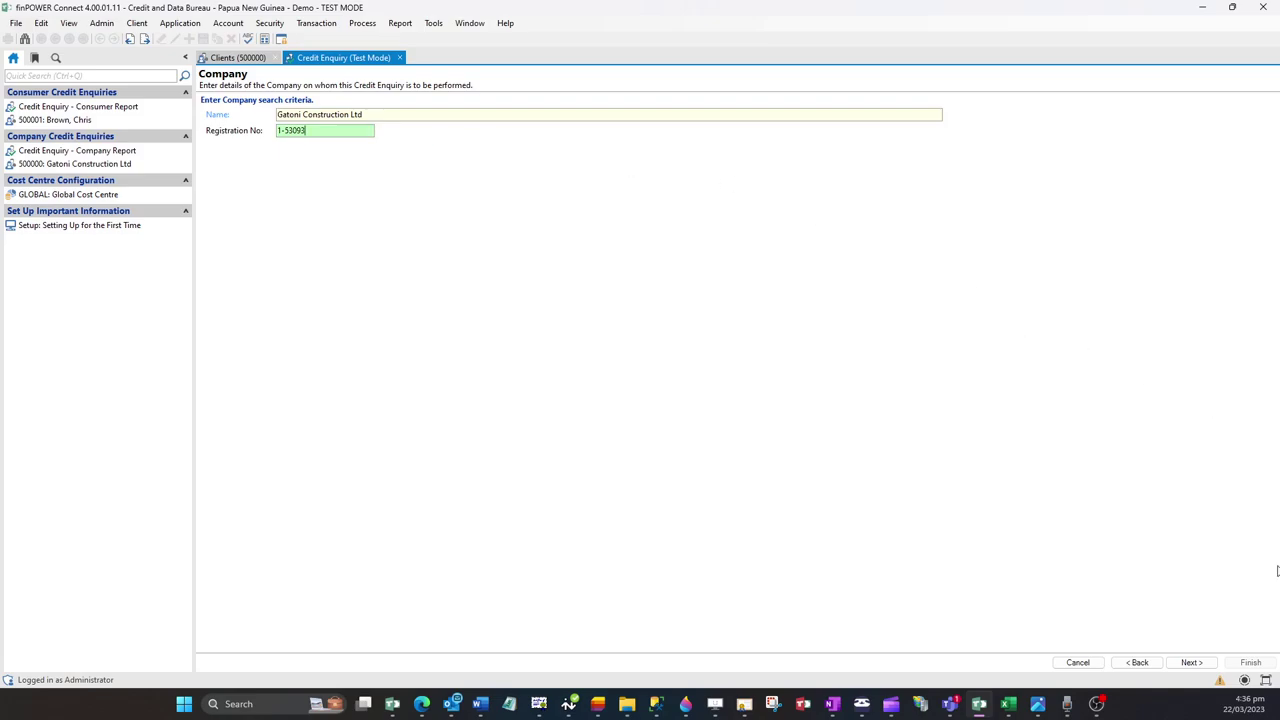
left_click(1189, 667)
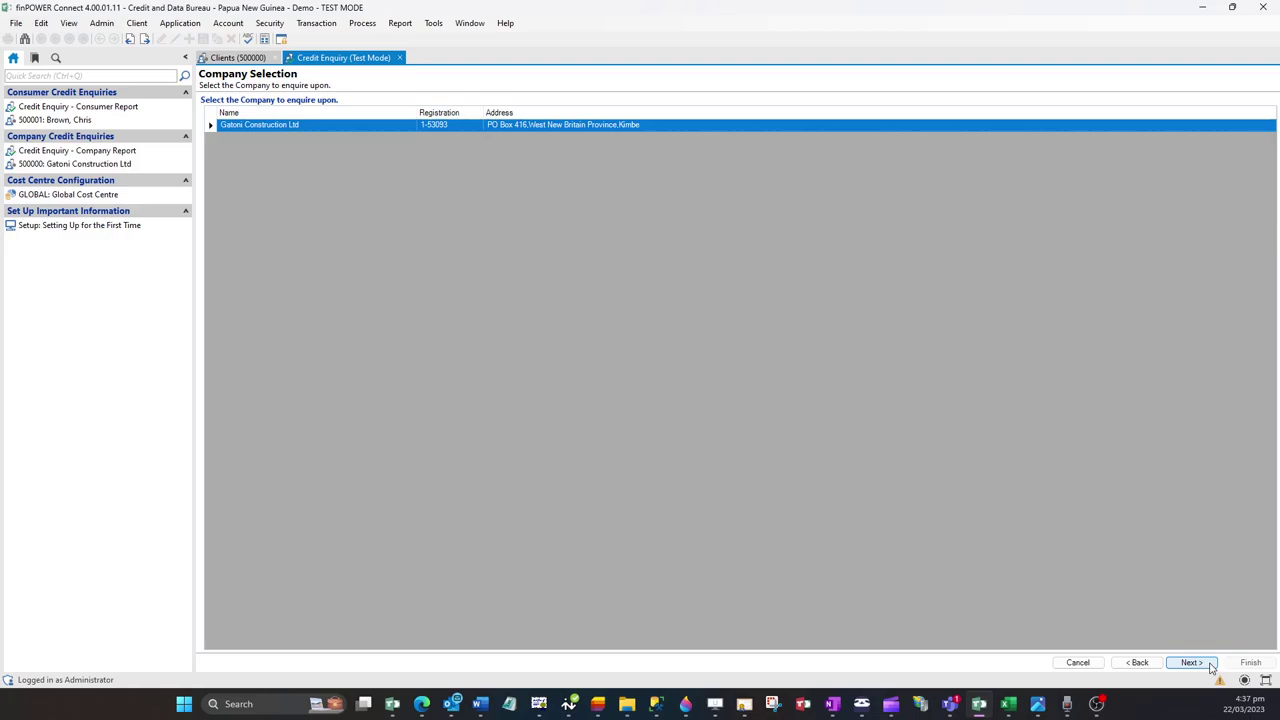
left_click(1210, 665)
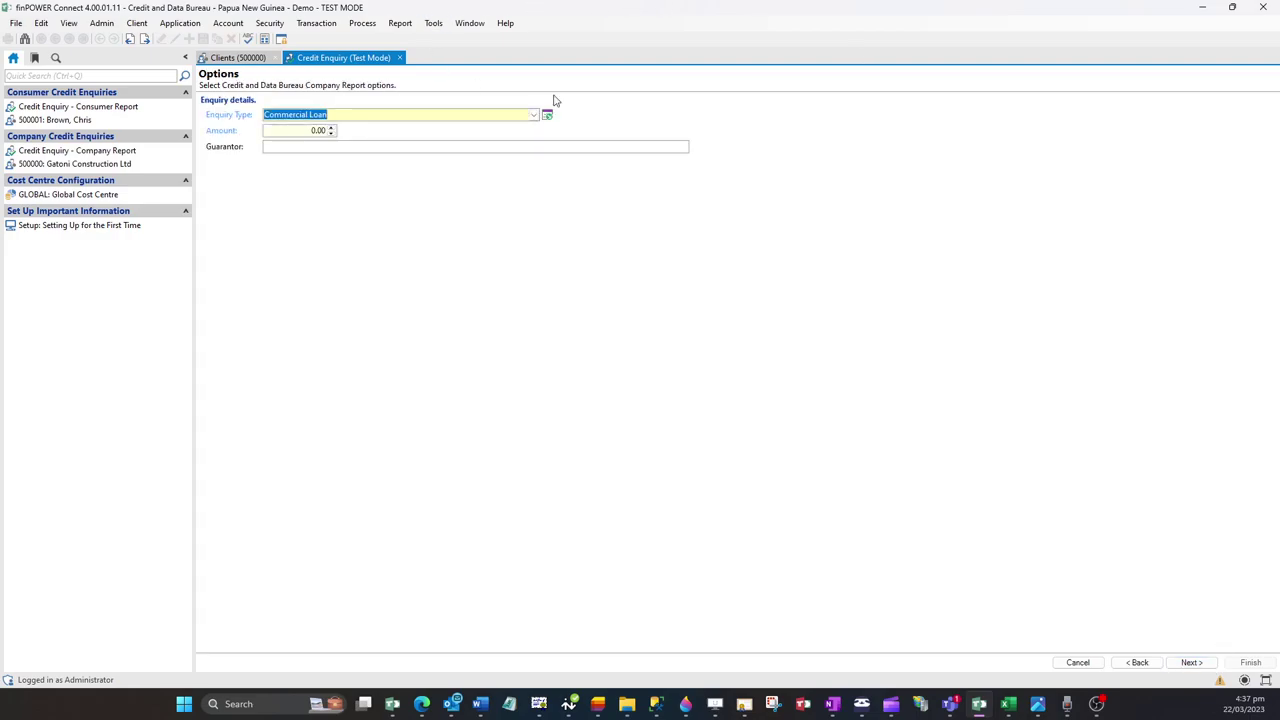
Step: Keep Commercial Loan as enquiry type, set the amount to 20,000, and run the enquiry
left_click(534, 115)
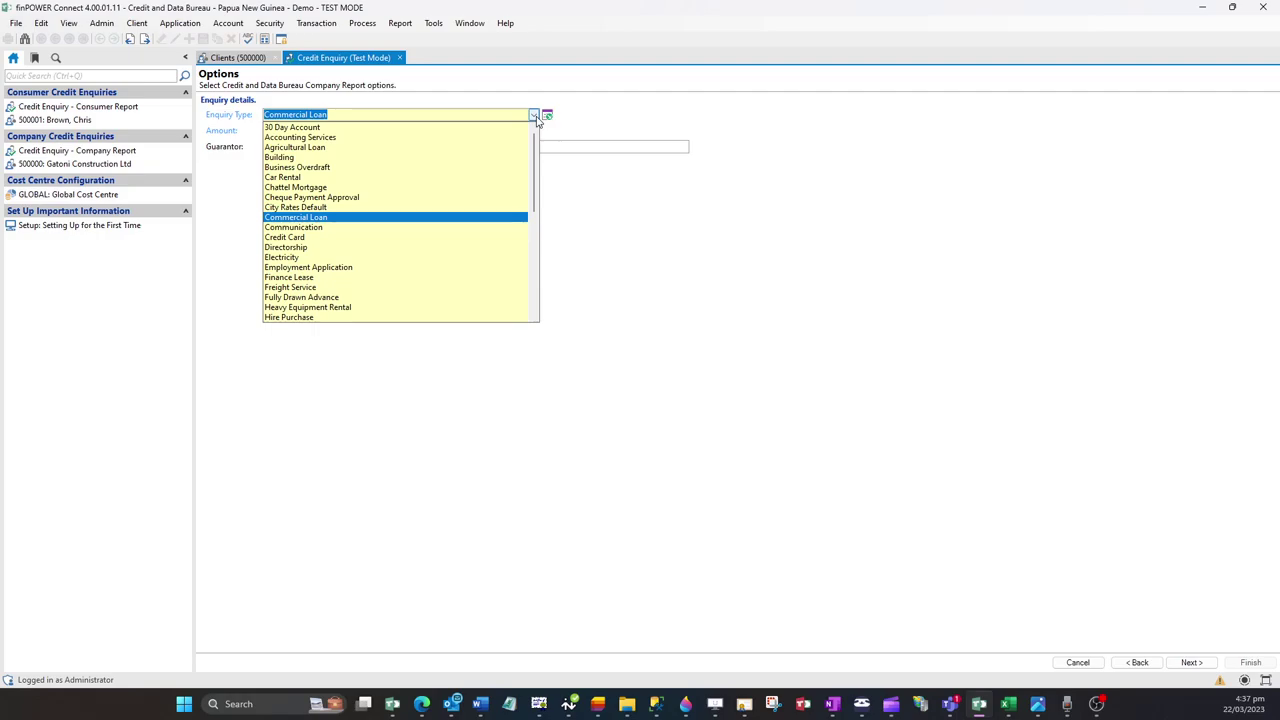
left_click(534, 115)
left_click(312, 129)
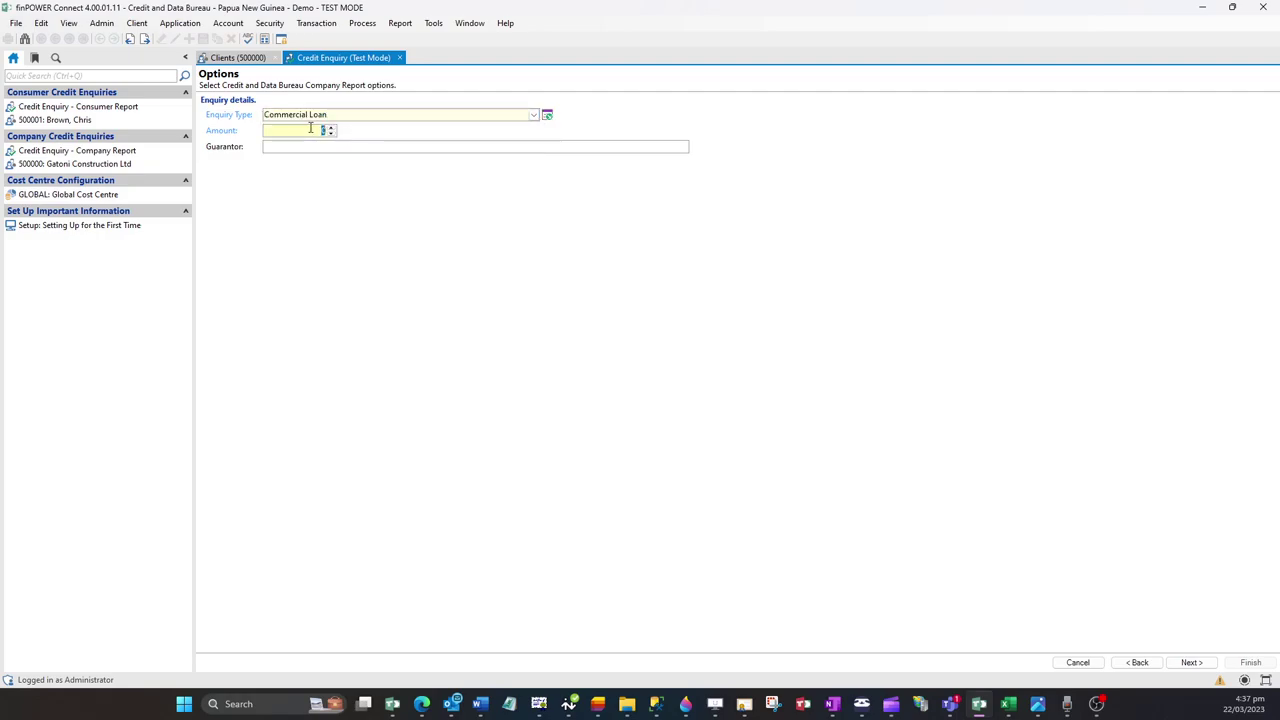
type("20000")
key("Tab")
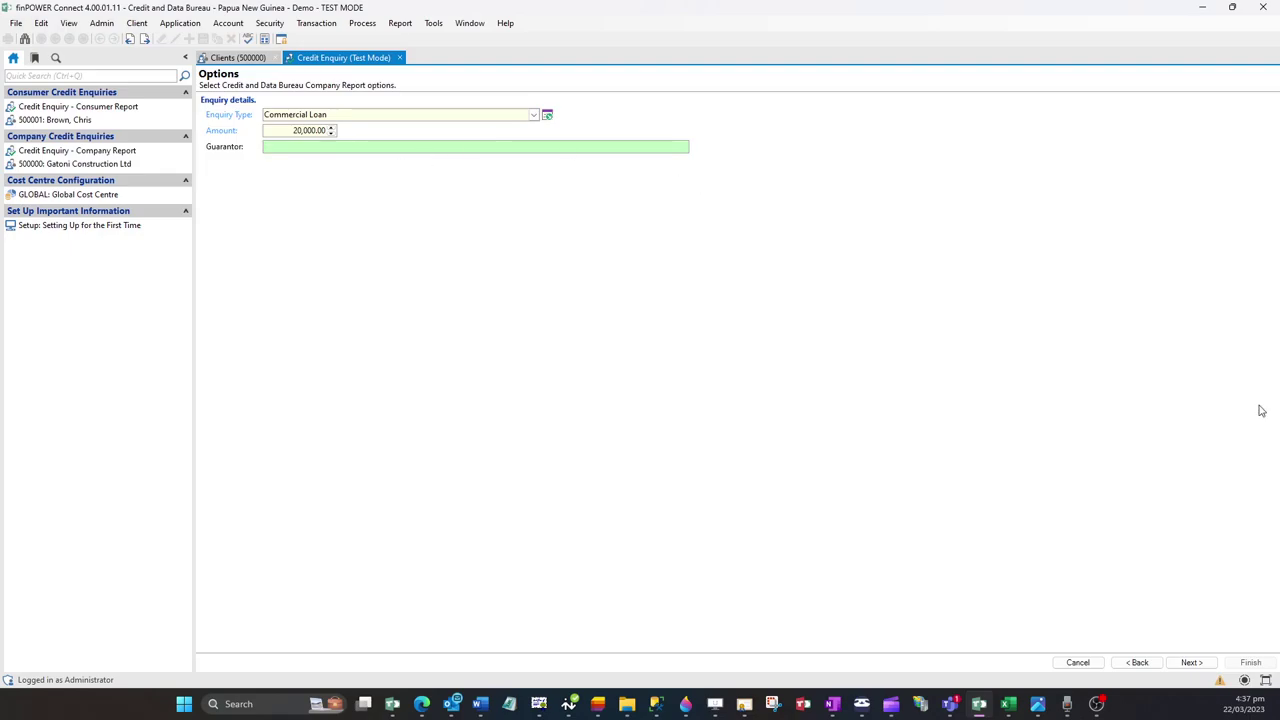
left_click(1194, 665)
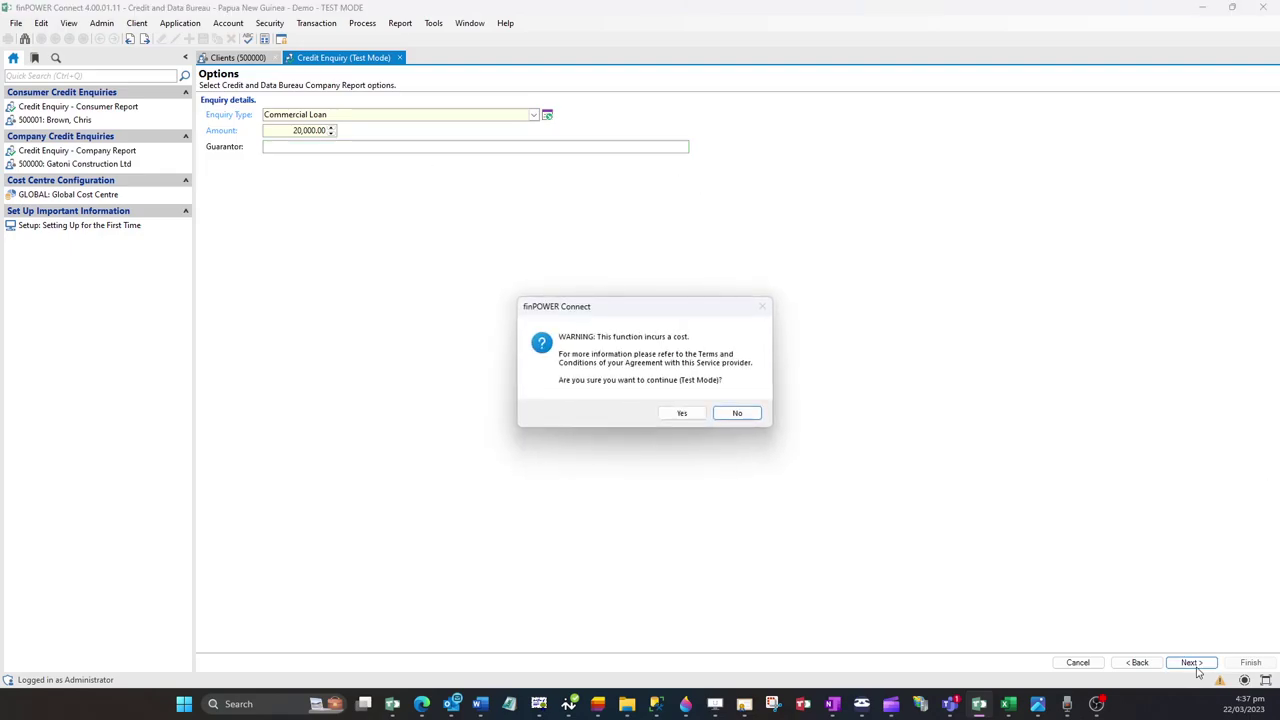
left_click(684, 414)
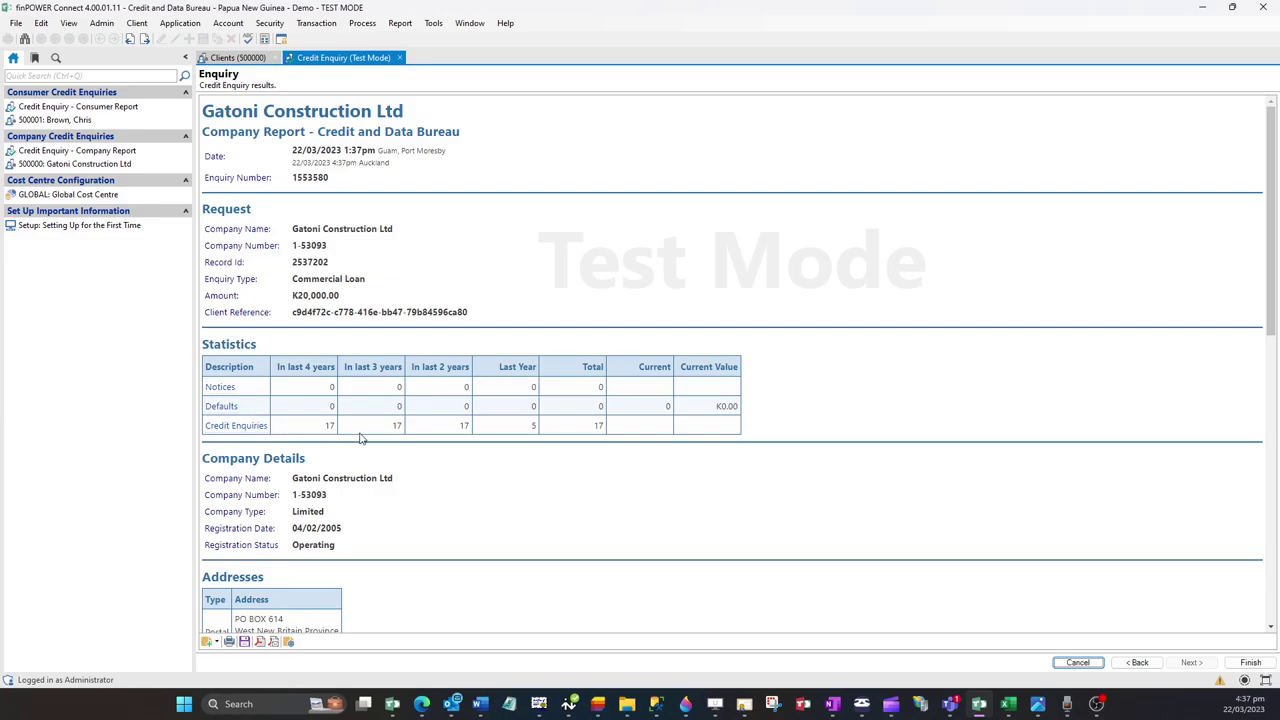
Step: Scroll the Gatoni company report, highlighting Registration Status and a previous enquirer's name
scroll(658, 443, "down", 5)
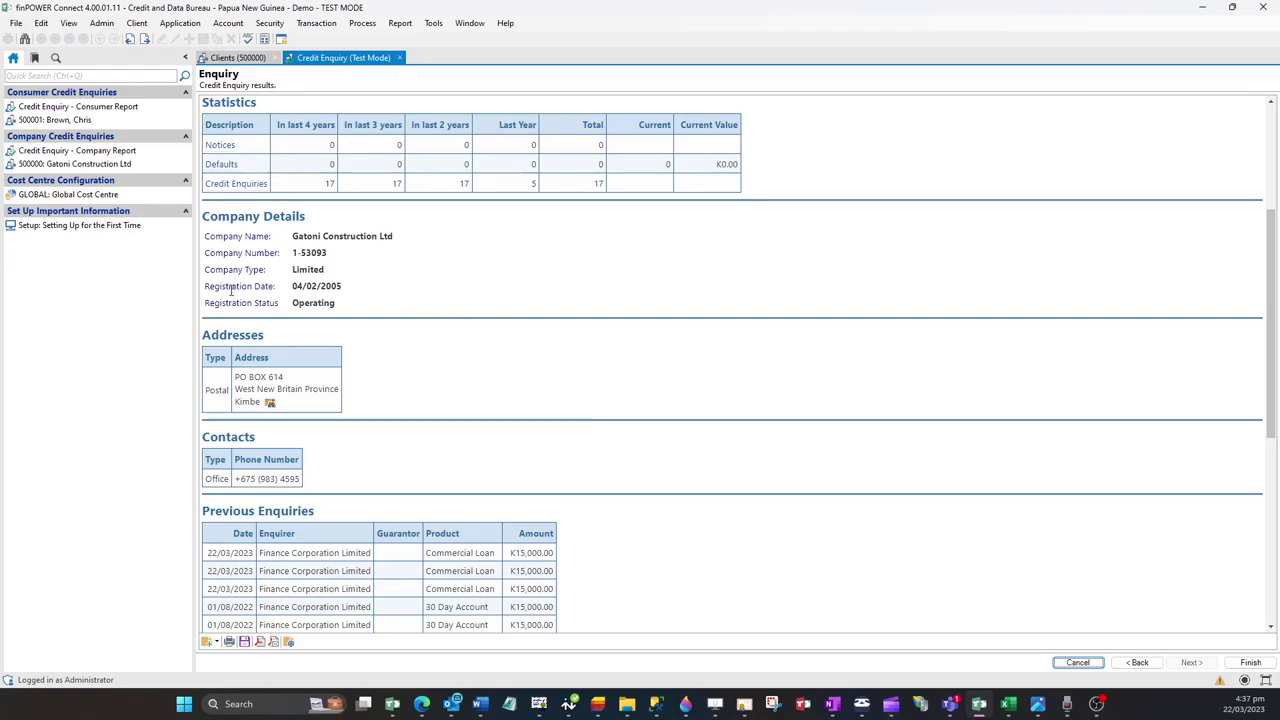
left_click_drag(205, 307, 351, 309)
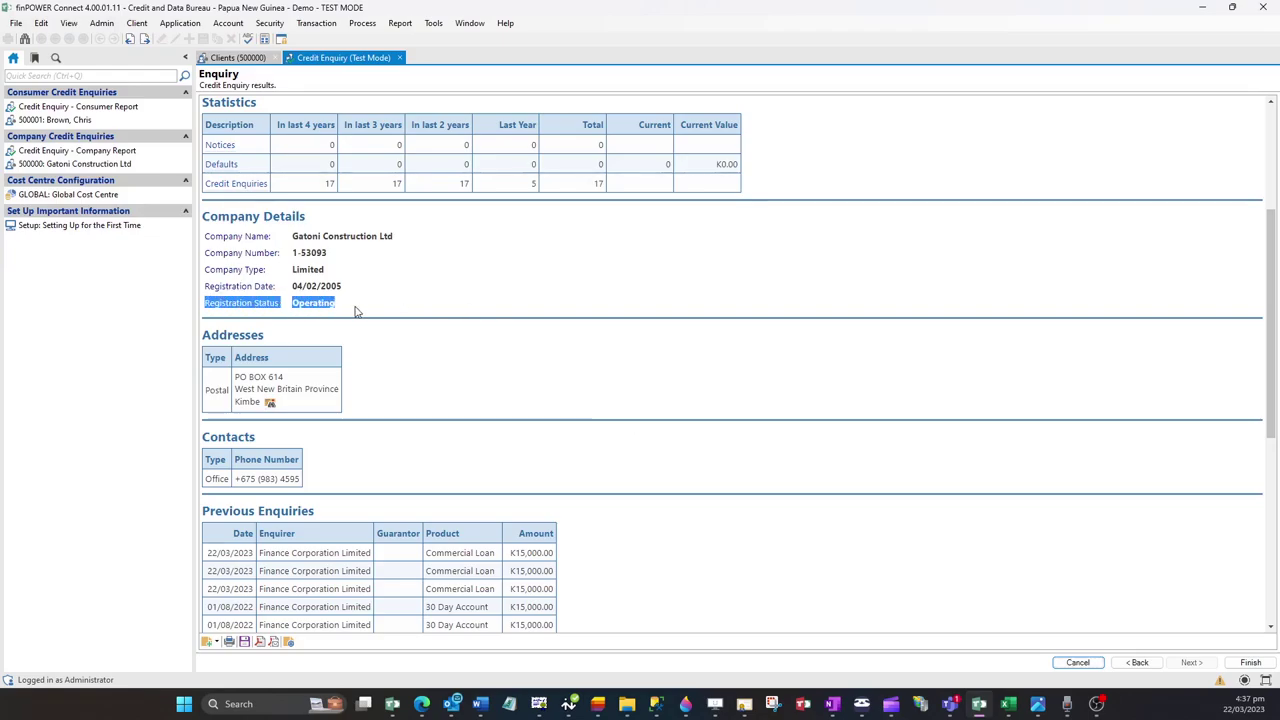
left_click(369, 302)
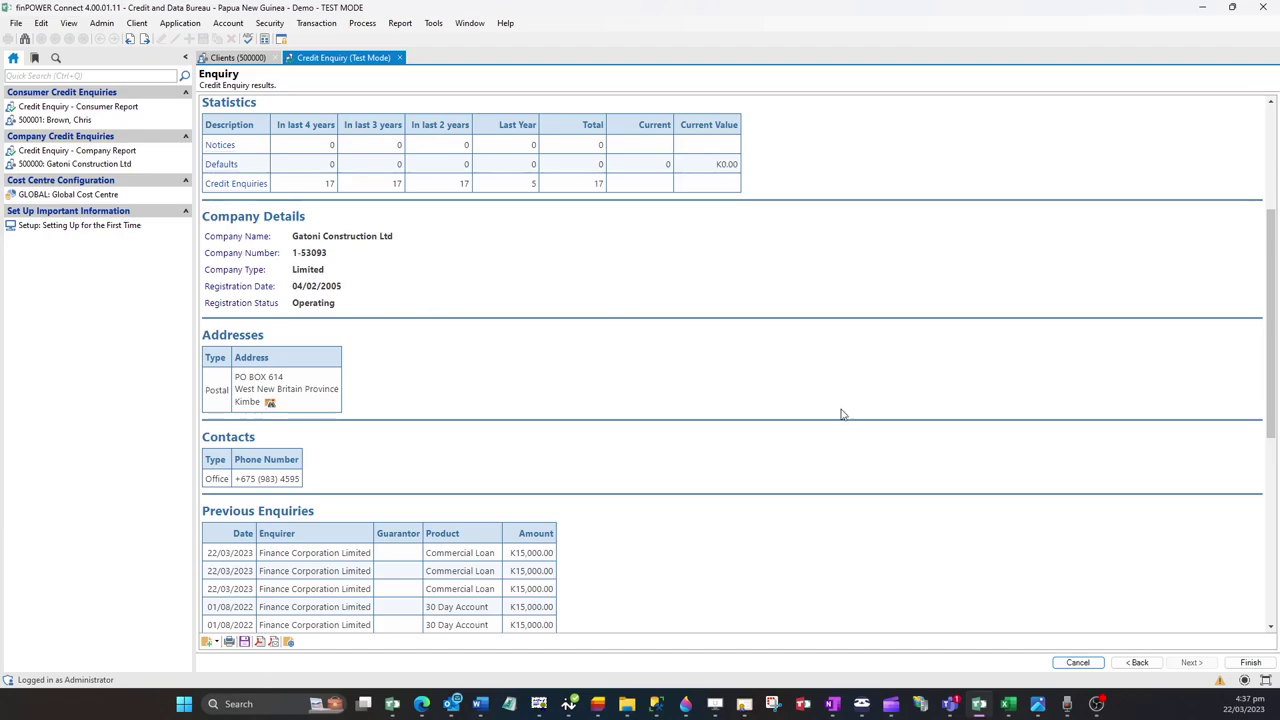
scroll(847, 417, "down", 3)
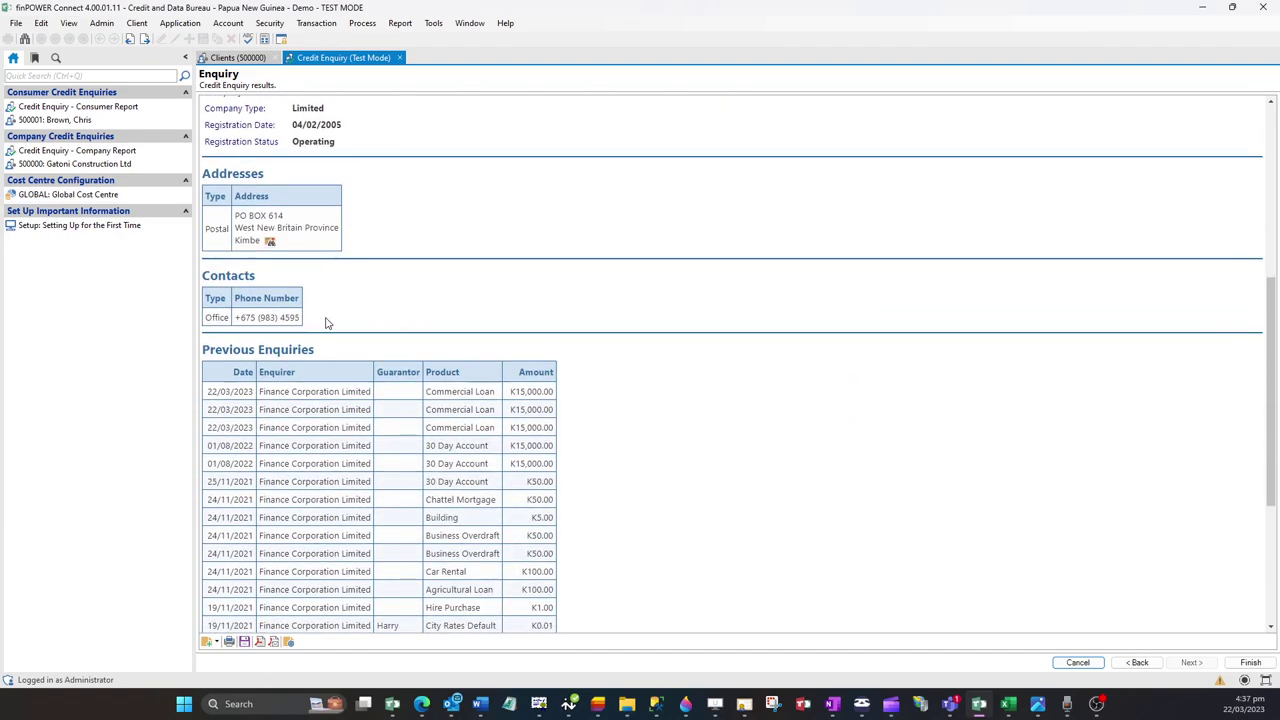
scroll(652, 402, "down", 3)
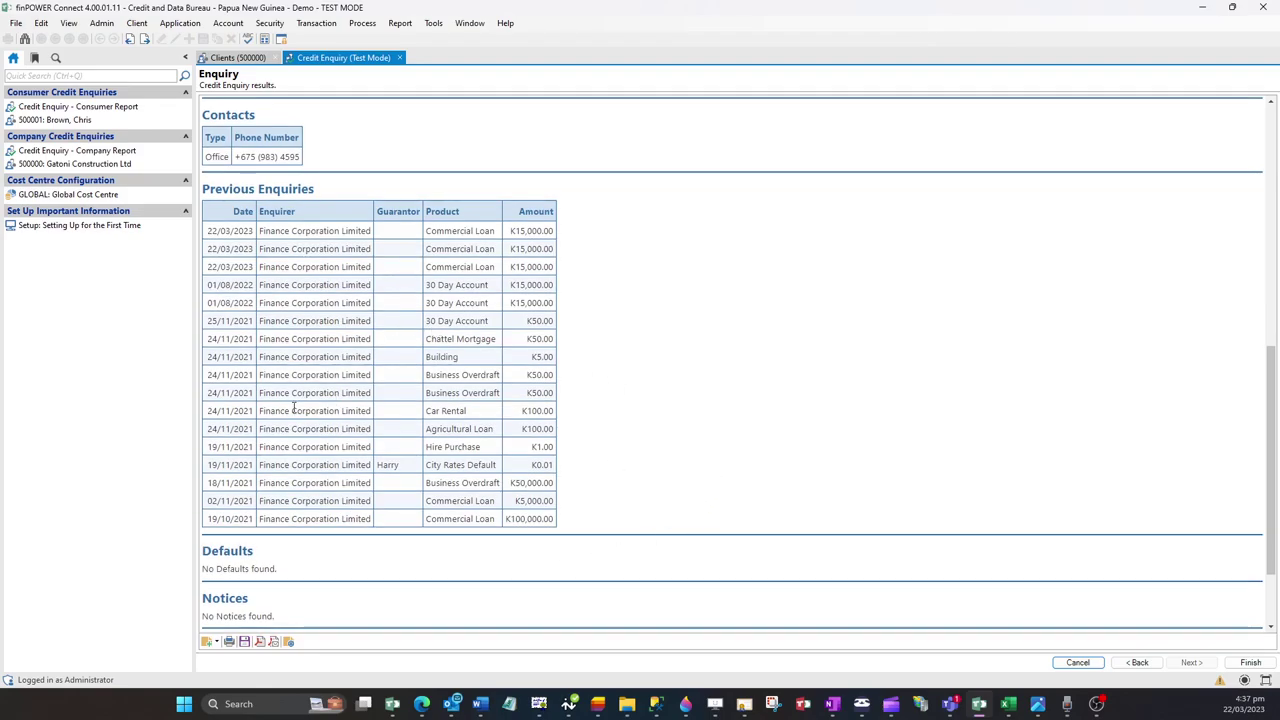
left_click_drag(258, 411, 344, 410)
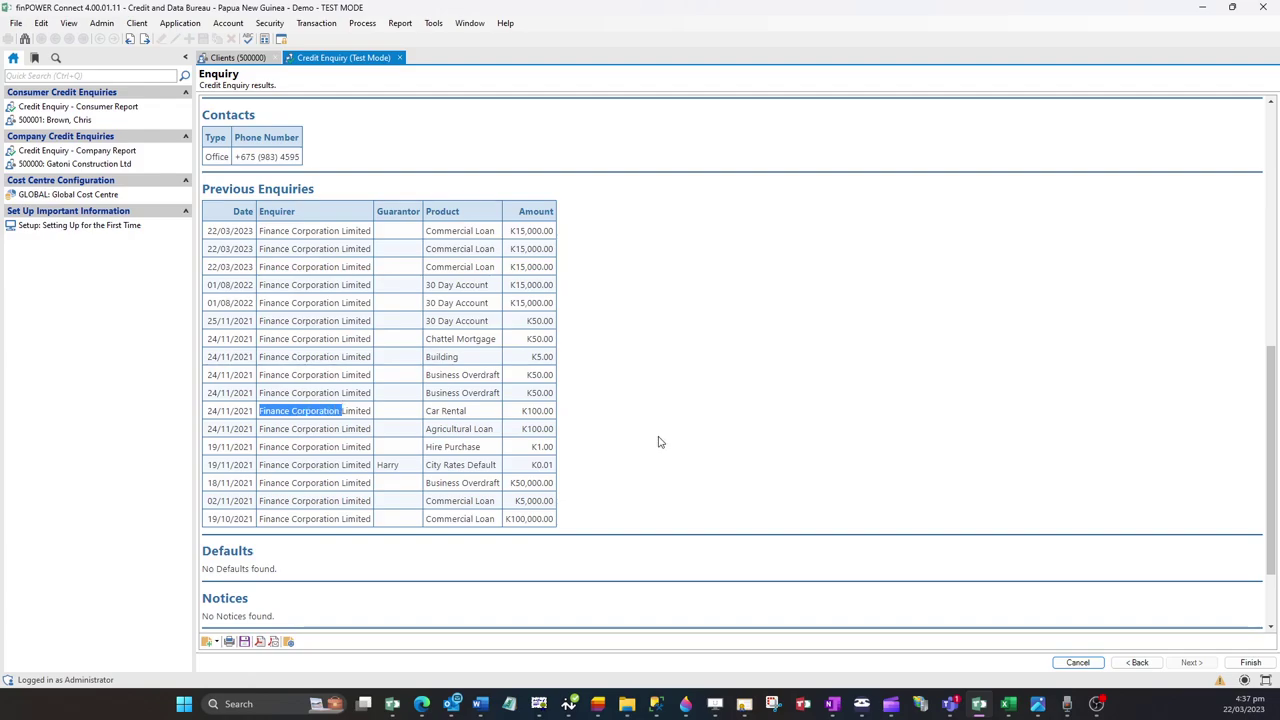
scroll(658, 442, "down", 3)
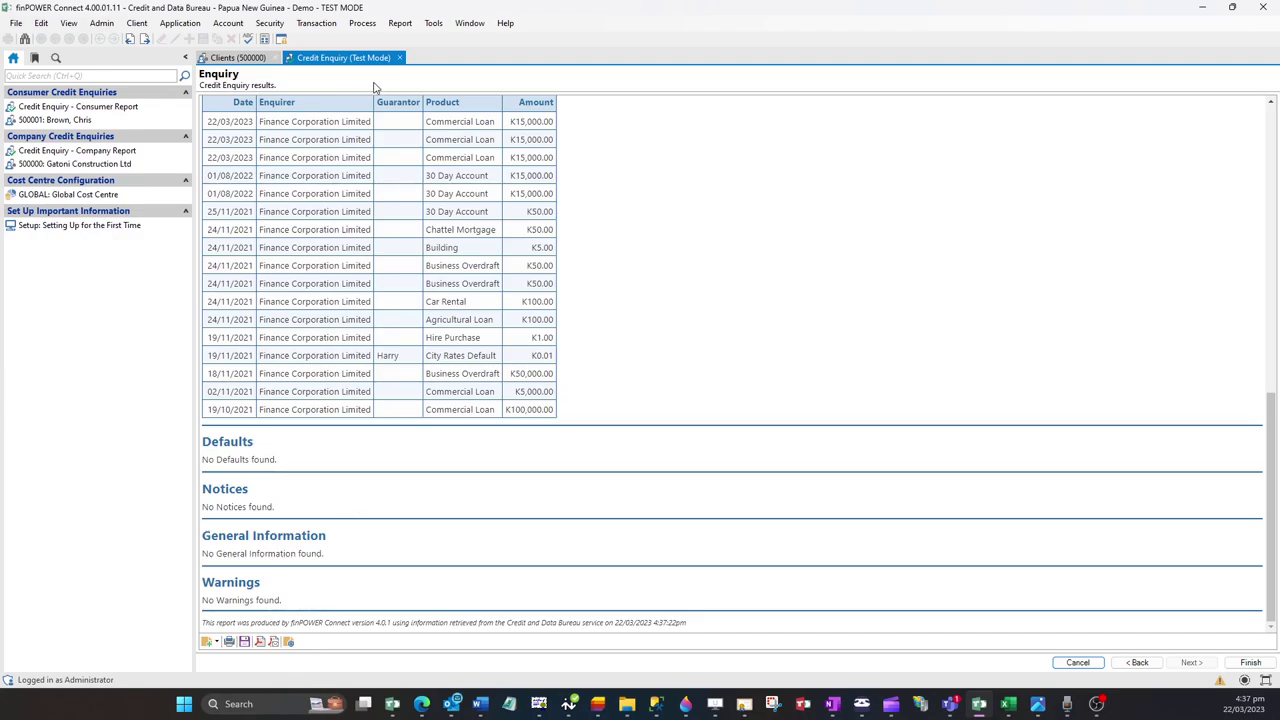
Step: Finish and close the credit enquiry and client record, then go to GLOBAL: Global Cost Centre
left_click(1250, 662)
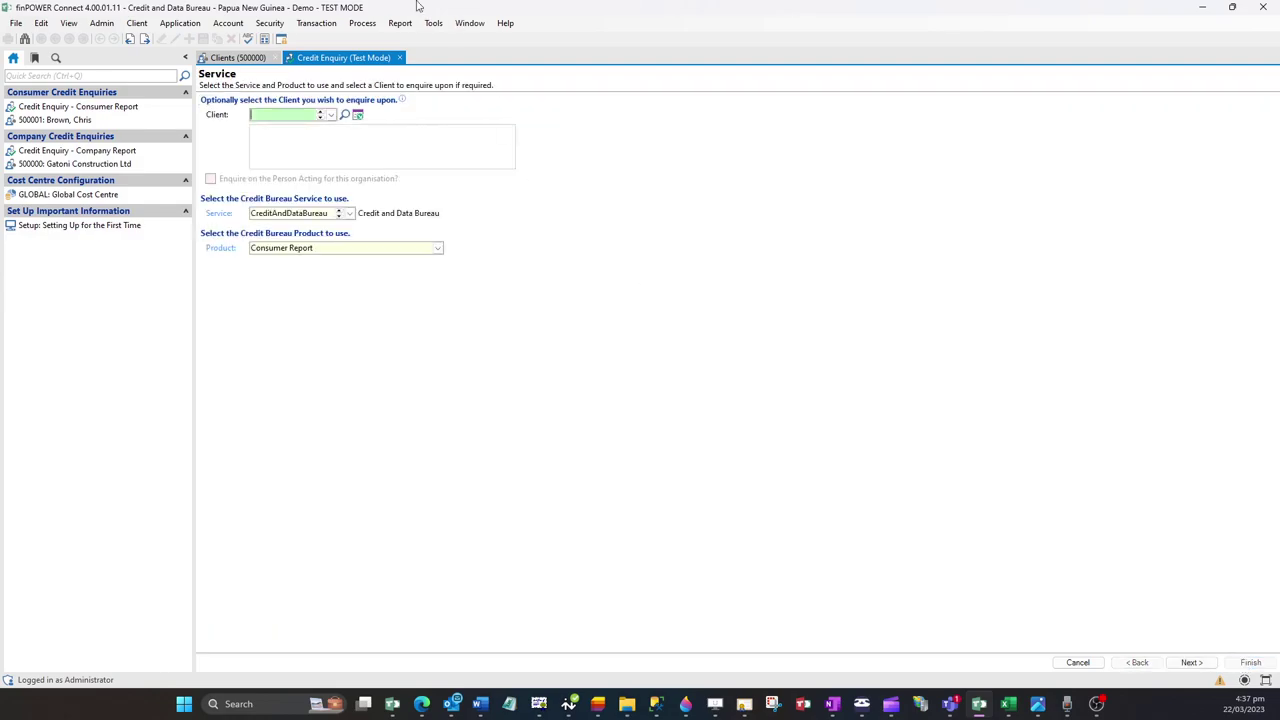
left_click(401, 59)
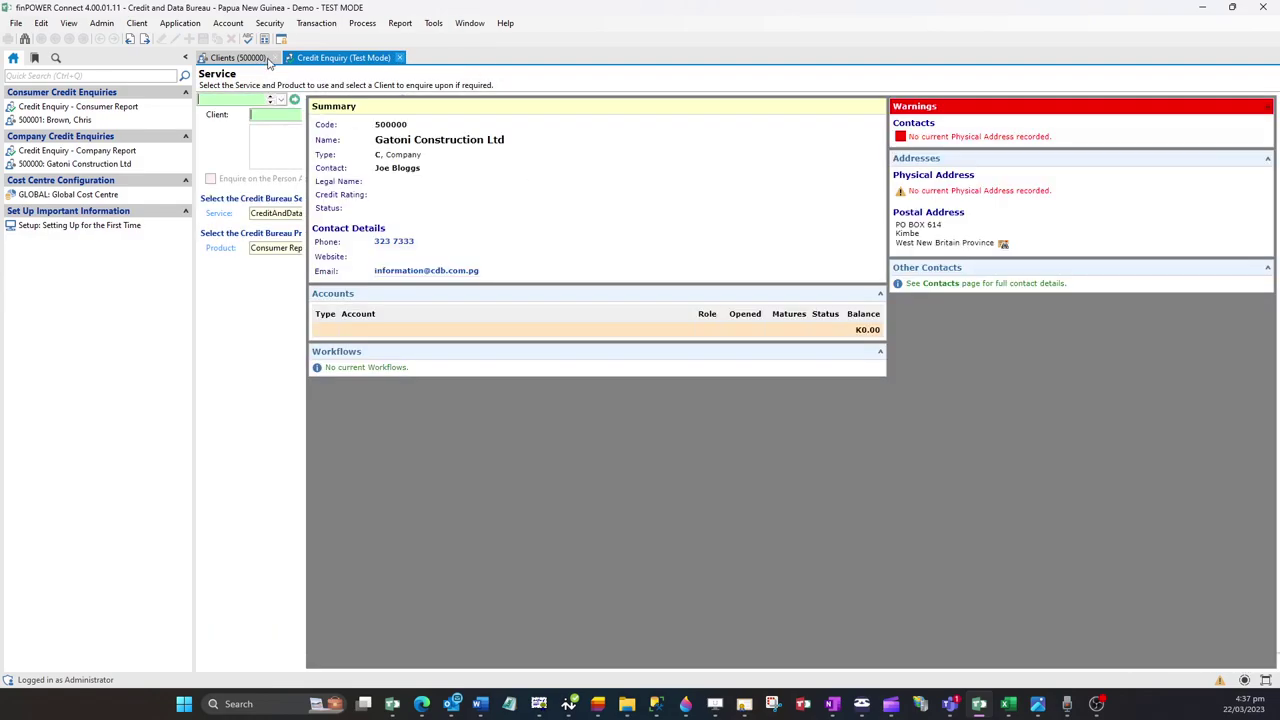
key("ctrl+F4")
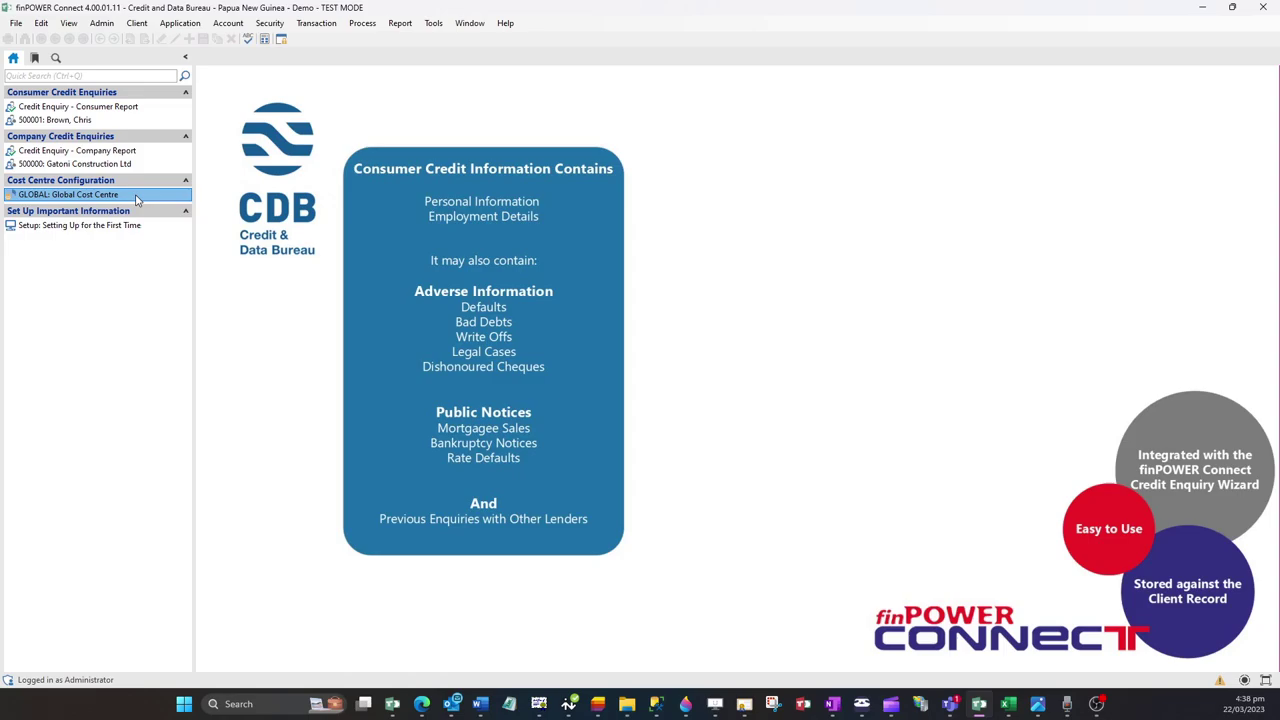
left_click(137, 197)
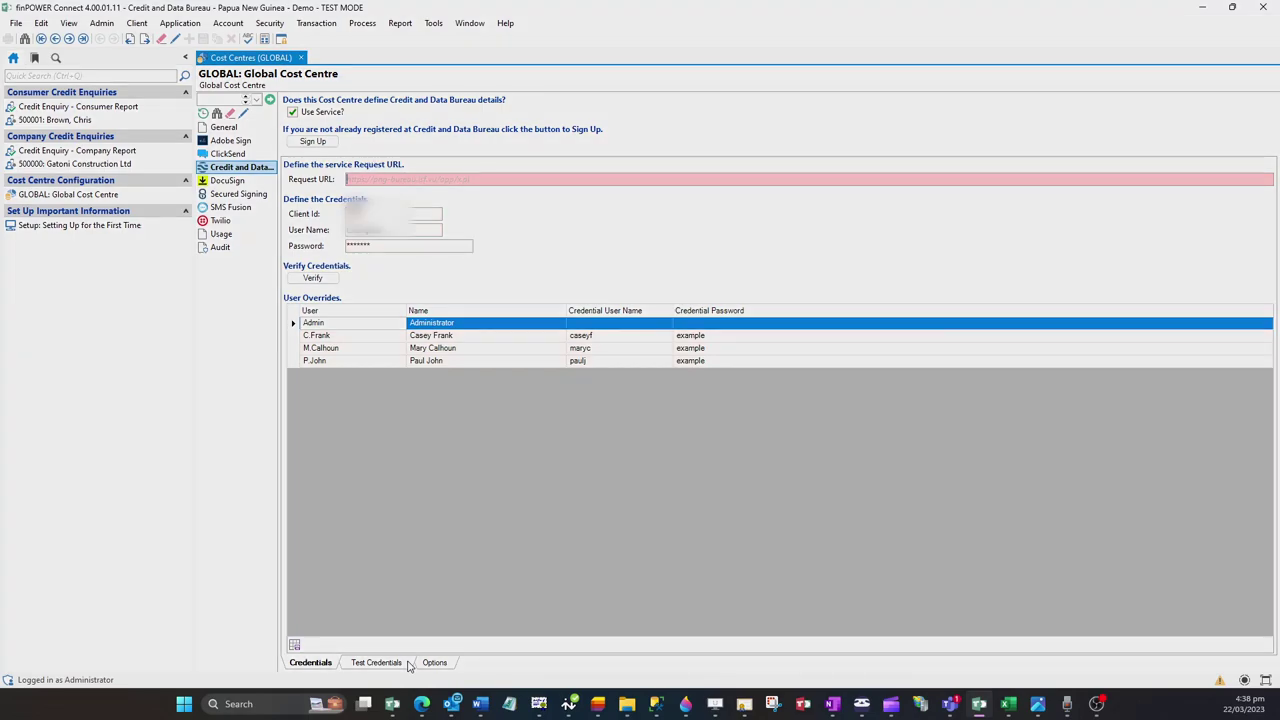
Step: Verify the Global Cost Centre's test credentials with the bureau and close the test lists window
left_click(378, 663)
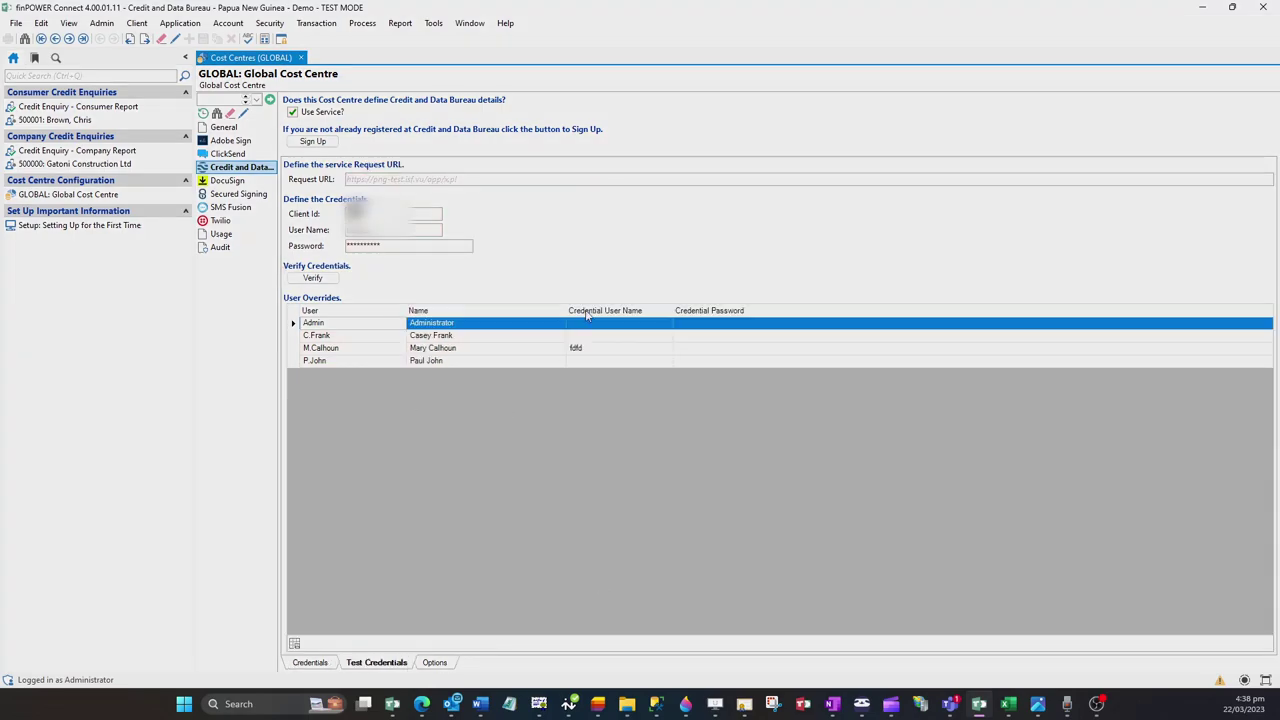
left_click(333, 284)
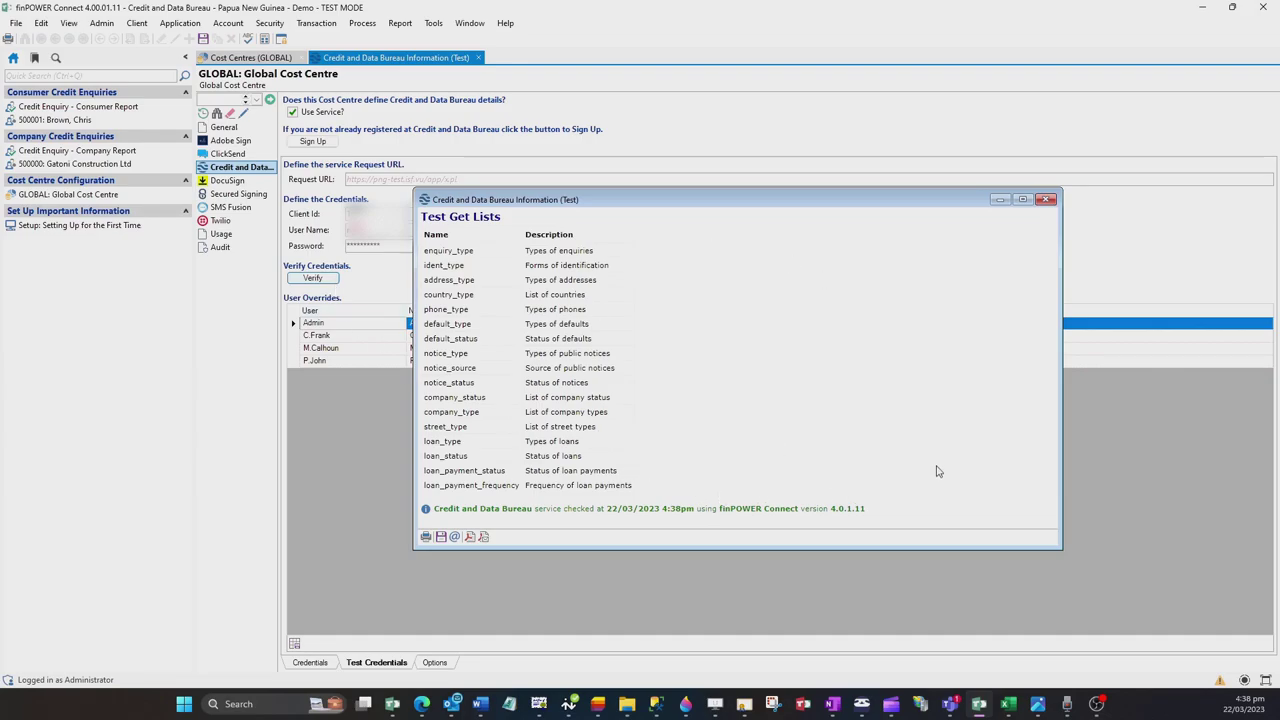
left_click(1046, 200)
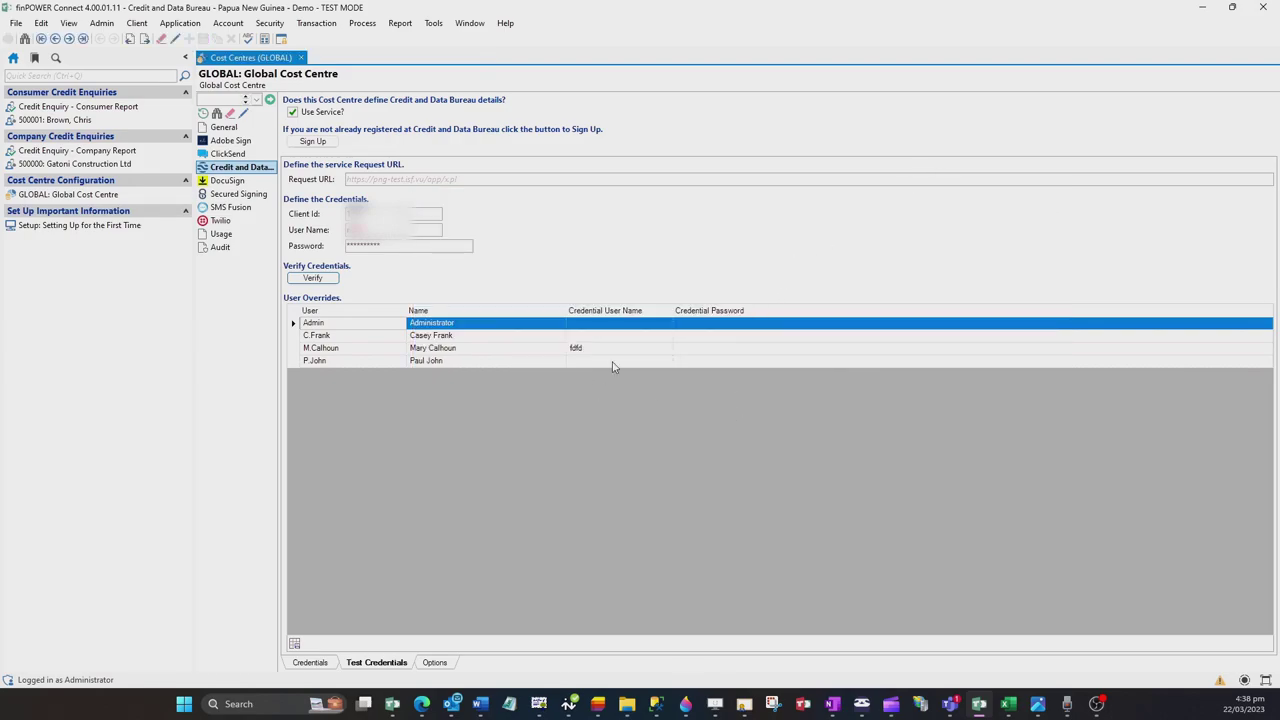
Step: Edit the third user's override Credential User Name
left_click(630, 349)
left_click(243, 114)
left_click(607, 347)
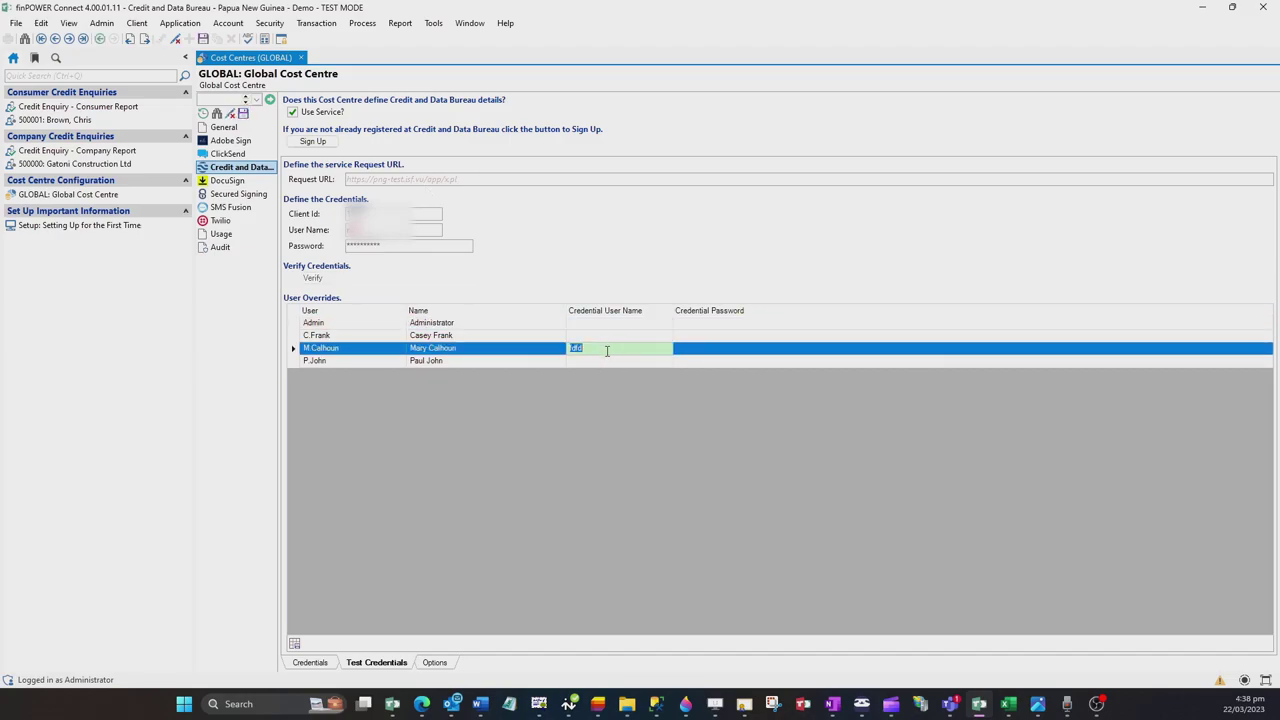
type("mc")
key("Tab")
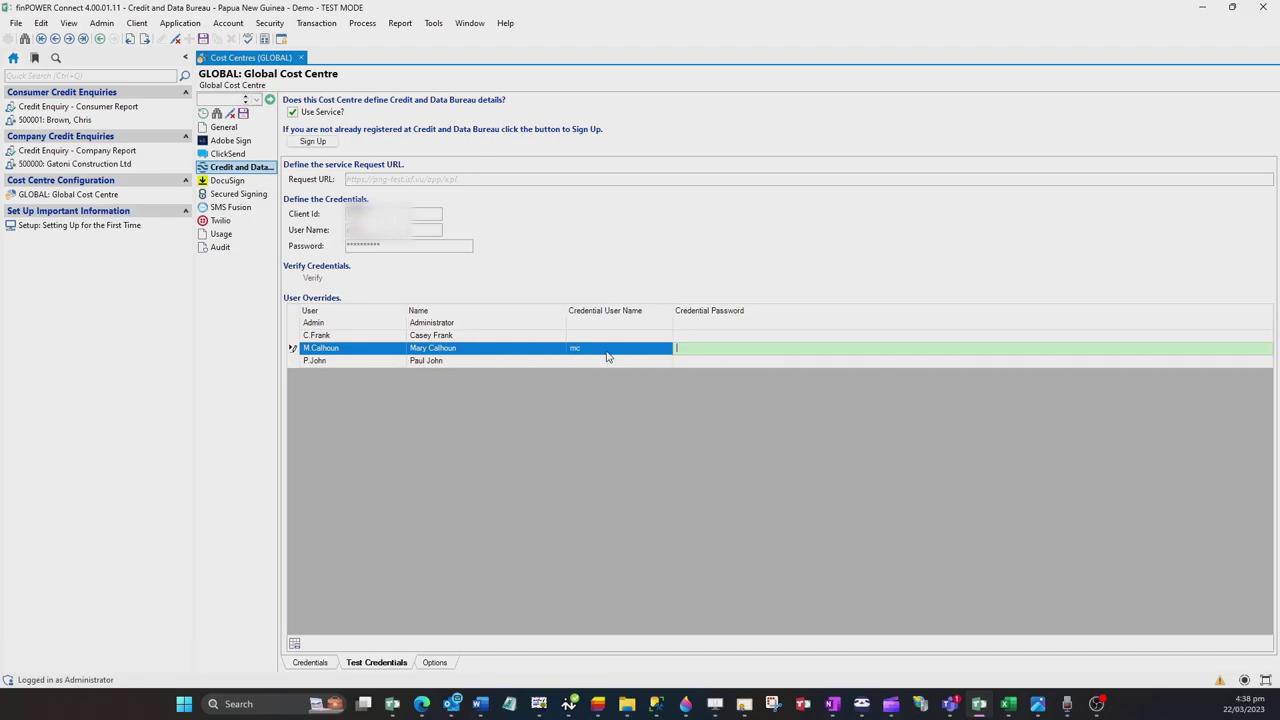
left_click(434, 662)
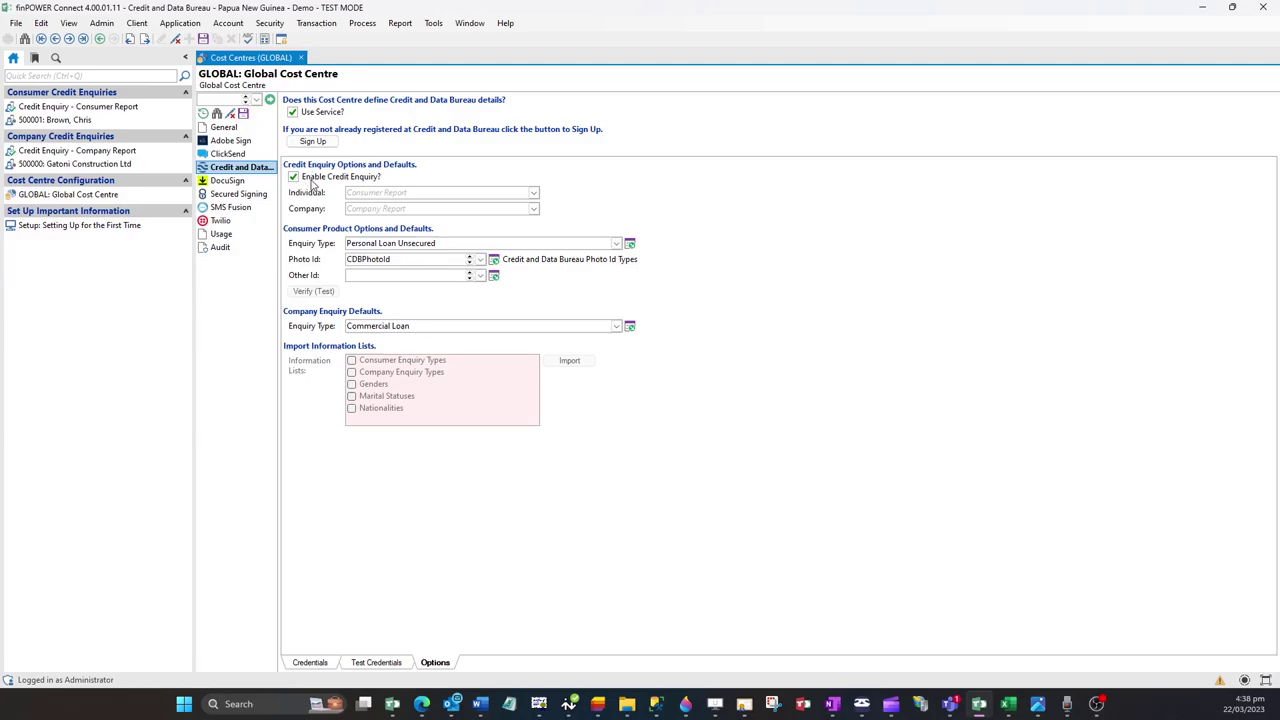
Step: Keep Personal Loan Unsecured and Commercial Loan as the consumer and company enquiry type defaults
left_click(618, 246)
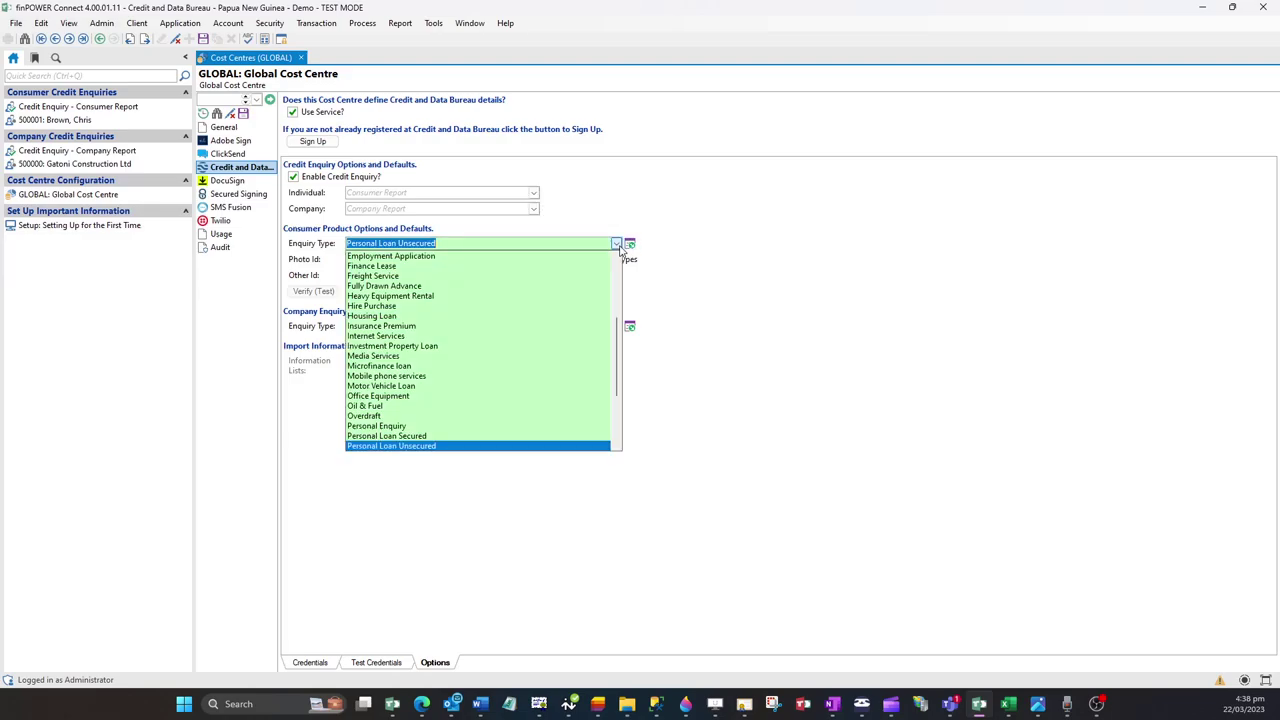
left_click(760, 252)
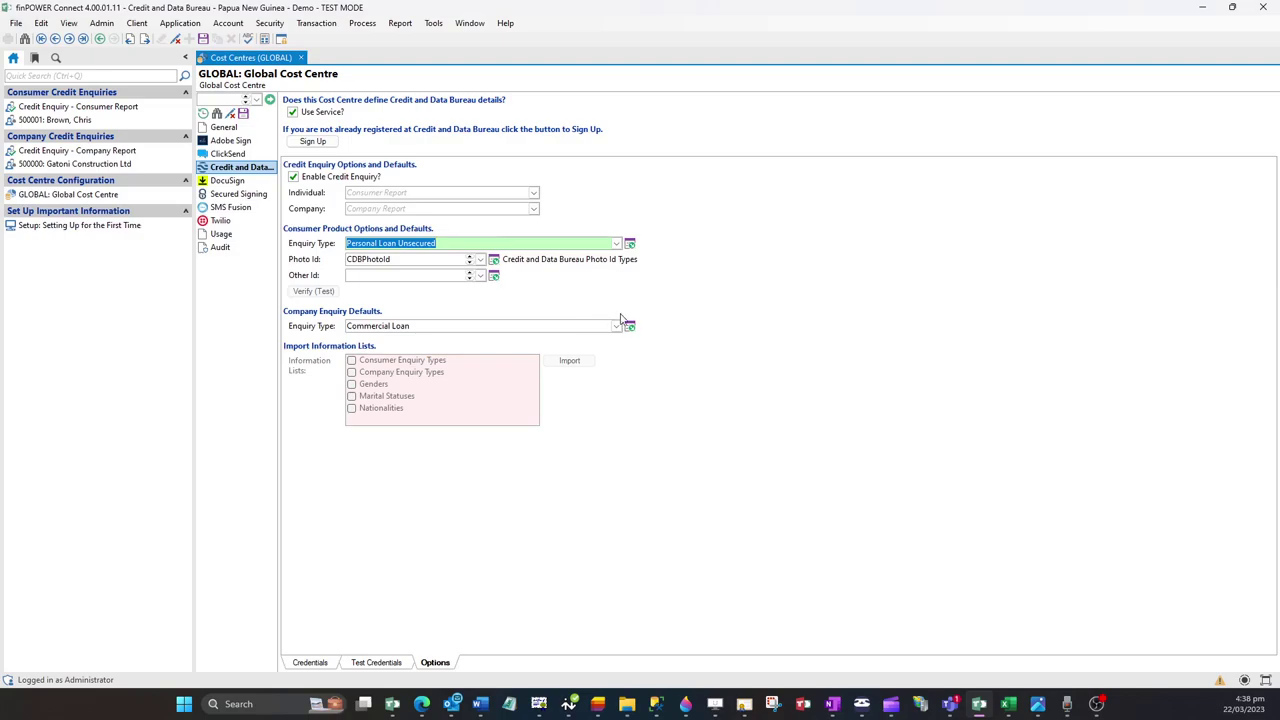
left_click(617, 326)
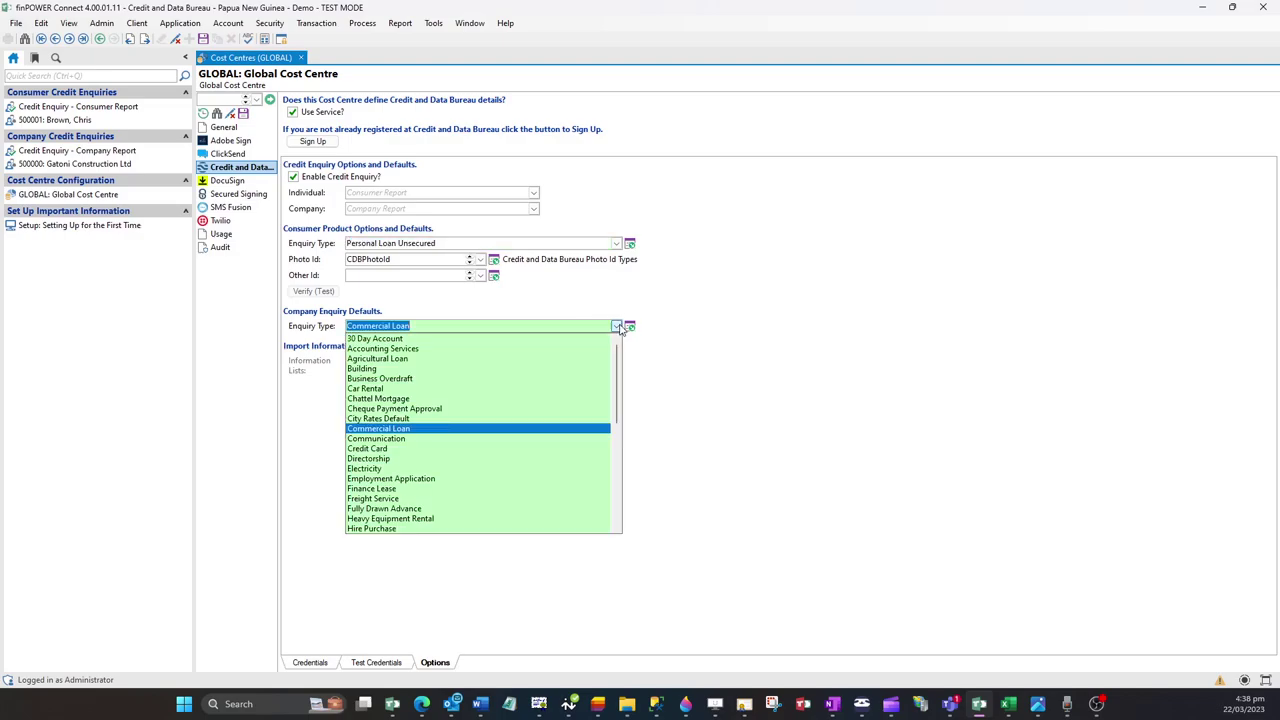
left_click(745, 325)
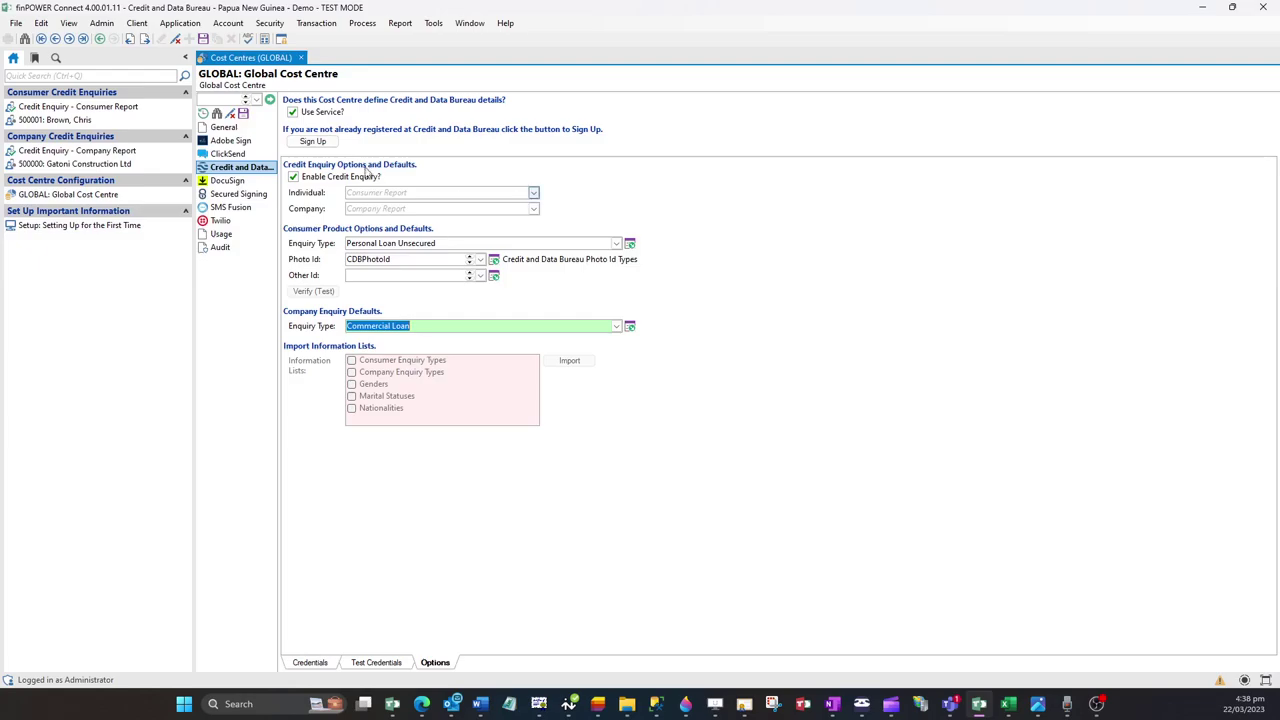
Step: Tick Consumer and Company Enquiry Types, Genders, Marital Statuses and Nationalities, then import them
left_click(348, 357)
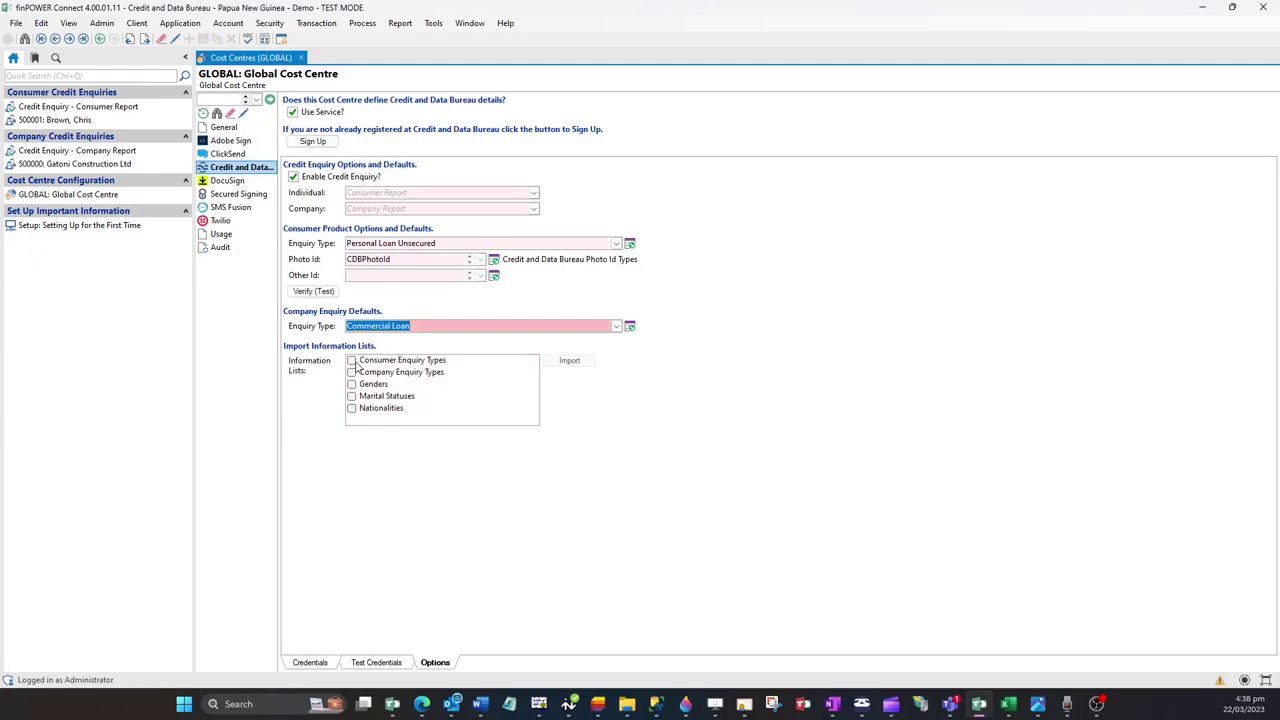
left_click(351, 360)
left_click(351, 372)
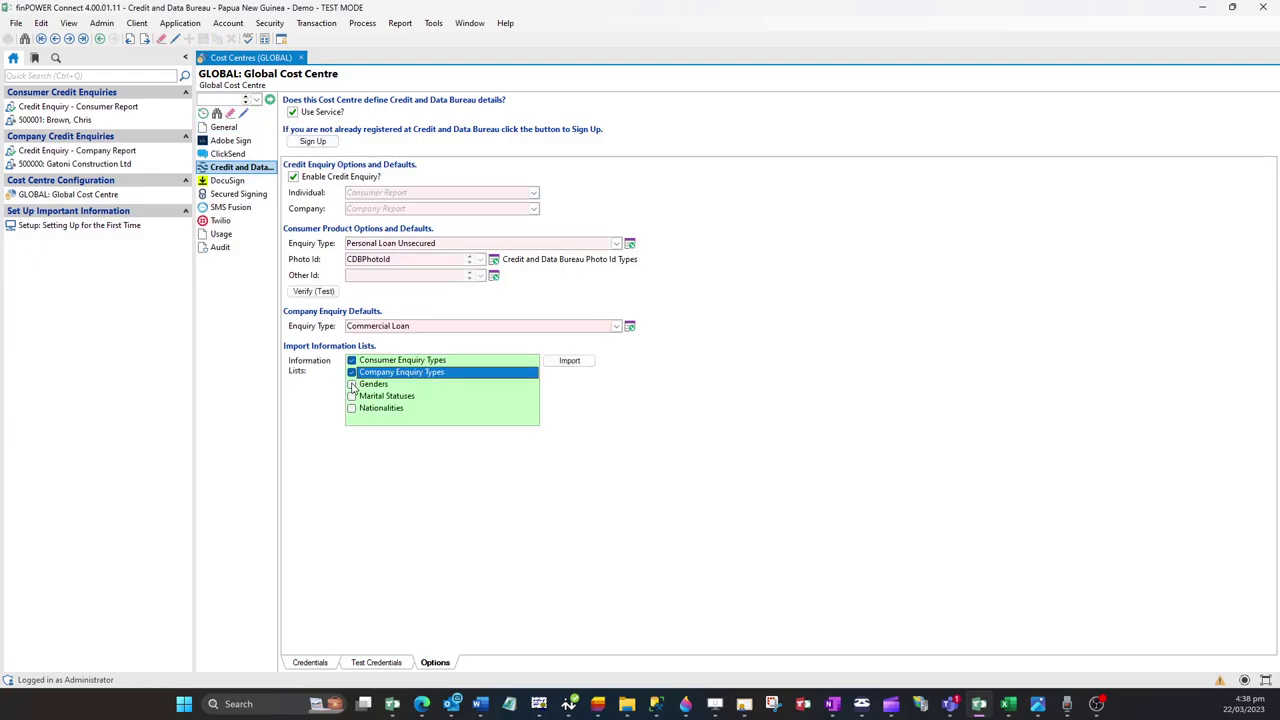
left_click(351, 384)
left_click(352, 396)
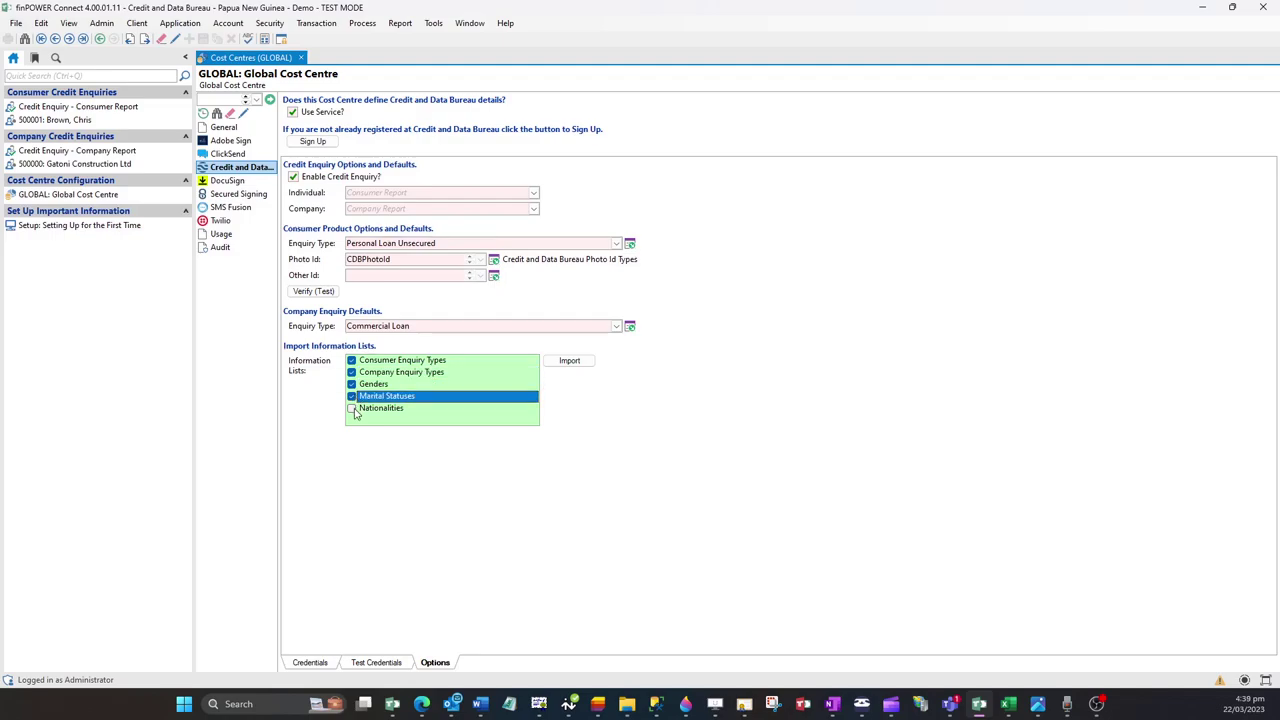
left_click(352, 408)
left_click(593, 365)
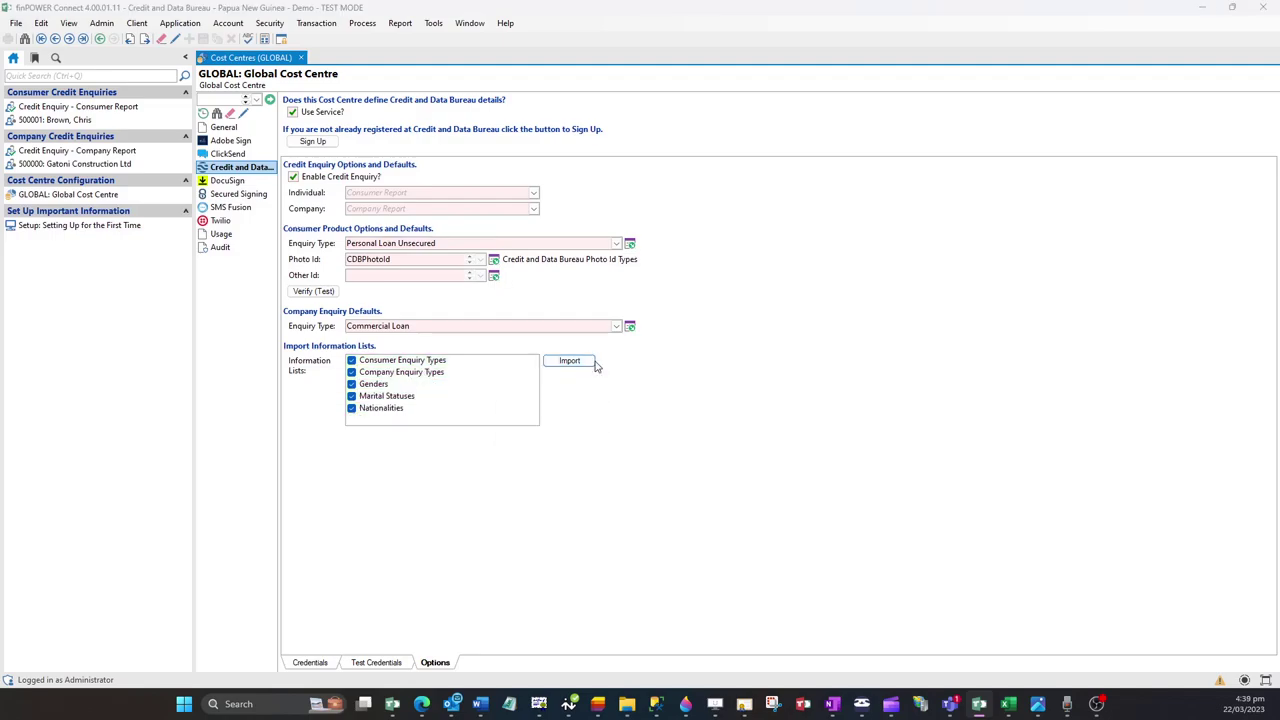
left_click(679, 423)
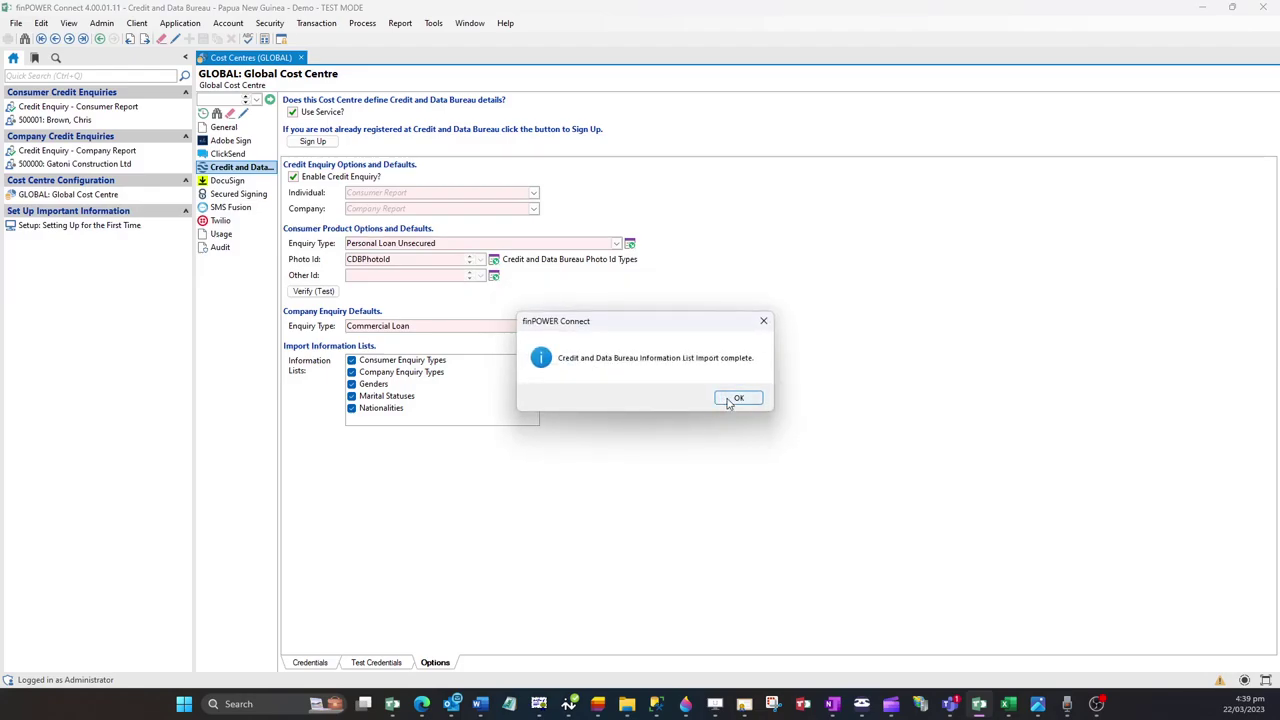
Step: Acknowledge the 'Information List import complete' message with OK
left_click(729, 401)
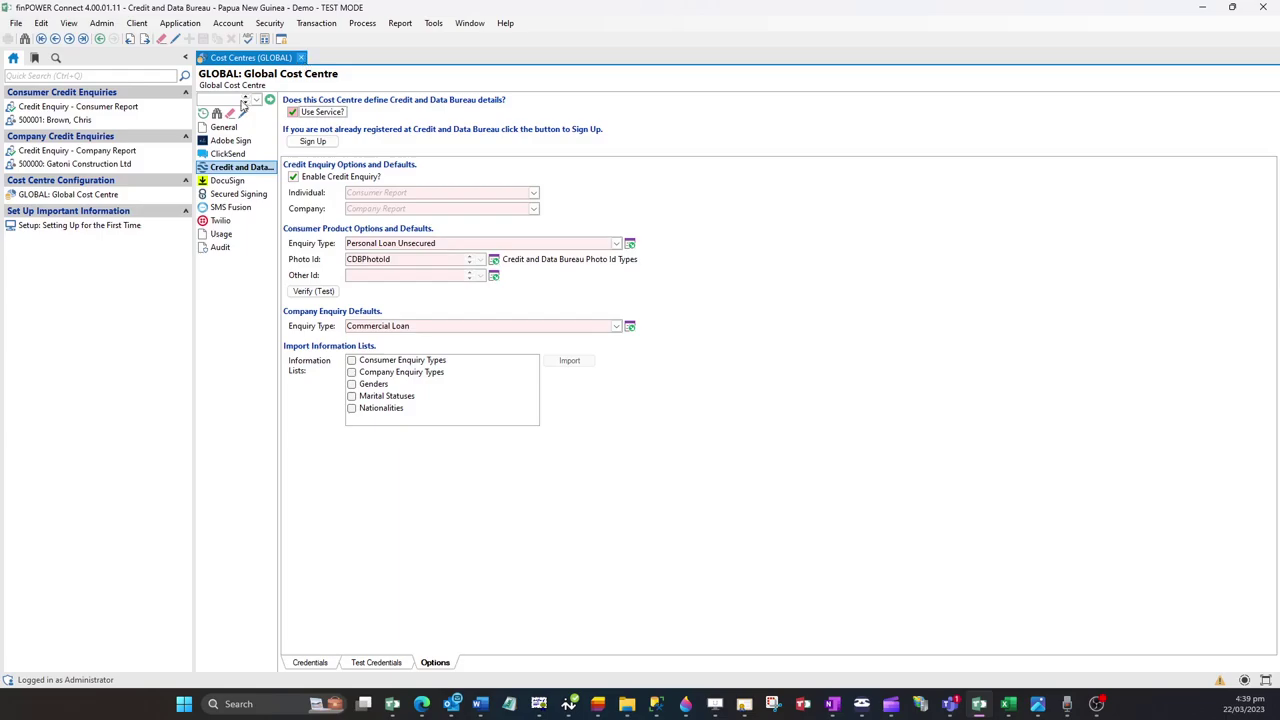
Step: Open the 'Setup: Setting Up for the First Time' guide under Set Up Important Information
left_click(91, 229)
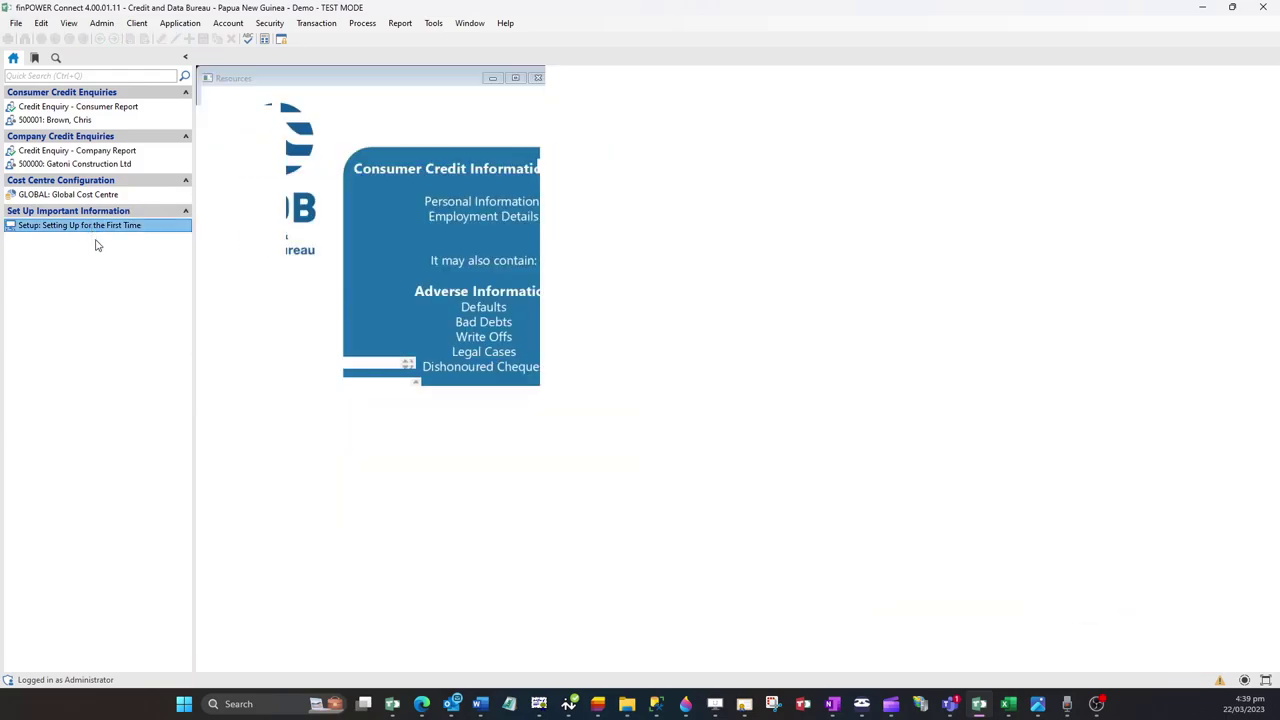